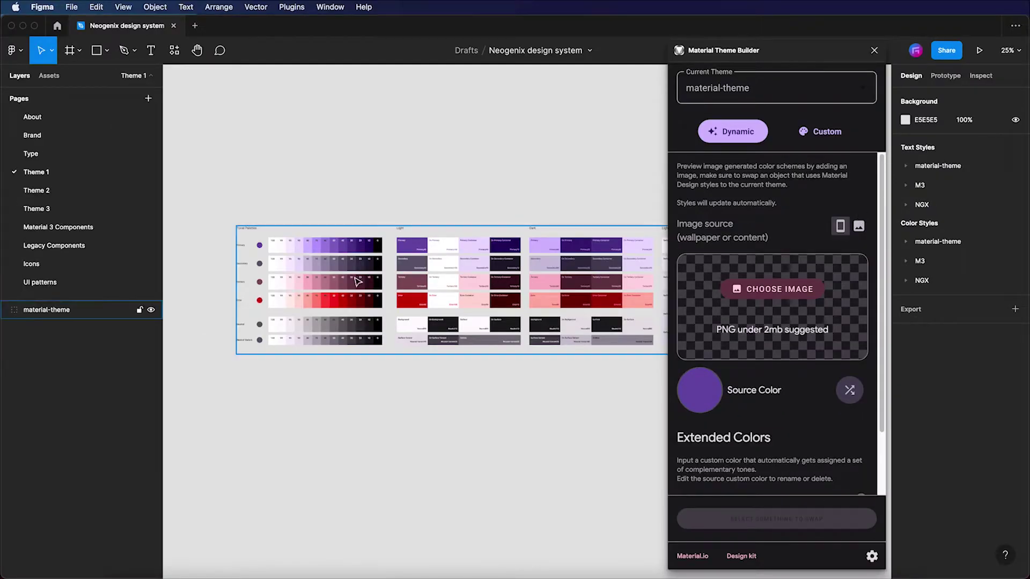
# - Close the Material Theme Builder and go to Theme 3's empty Material 3 Components page
pyautogui.click(875, 50)
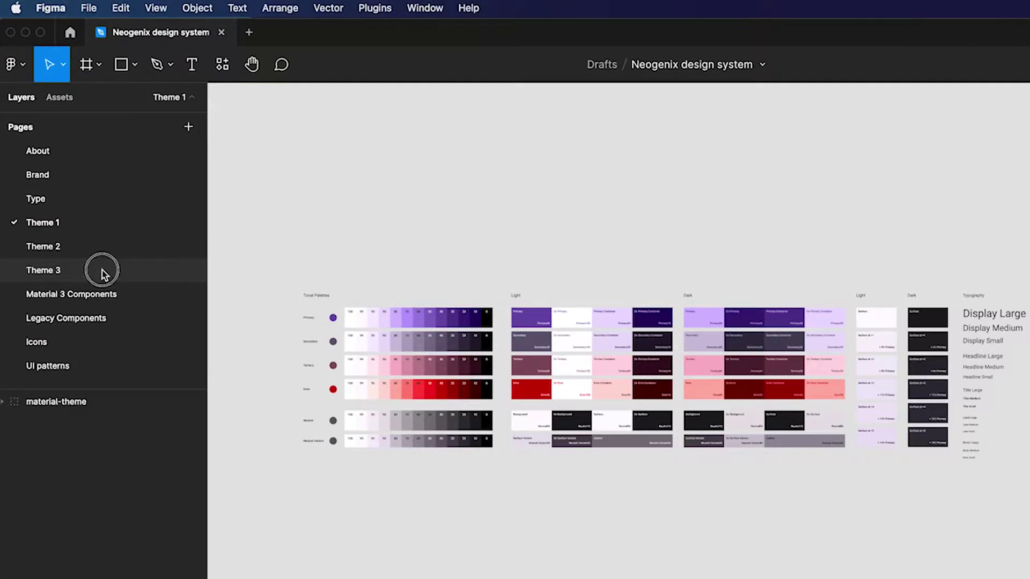
pyautogui.click(103, 274)
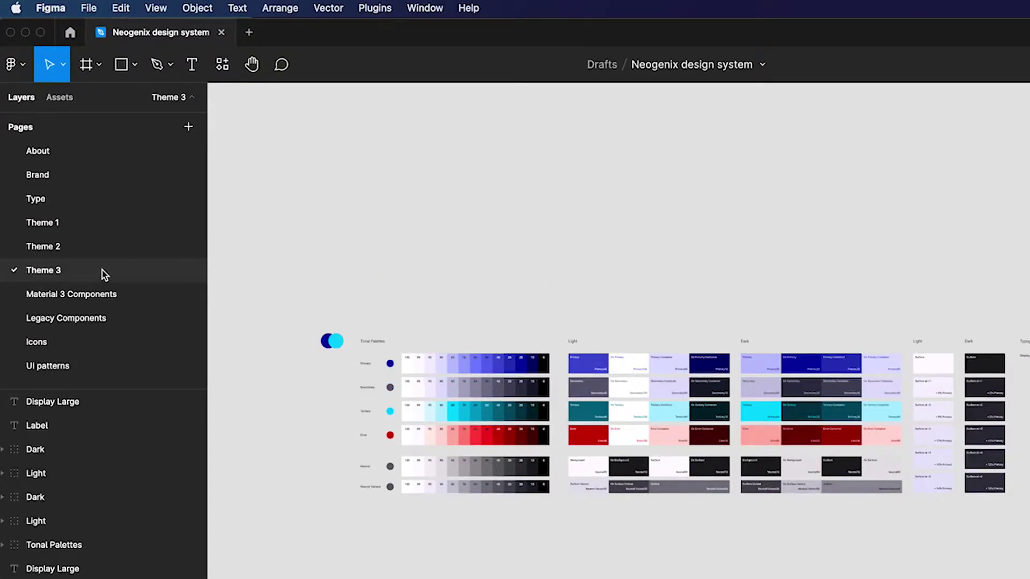
pyautogui.click(94, 297)
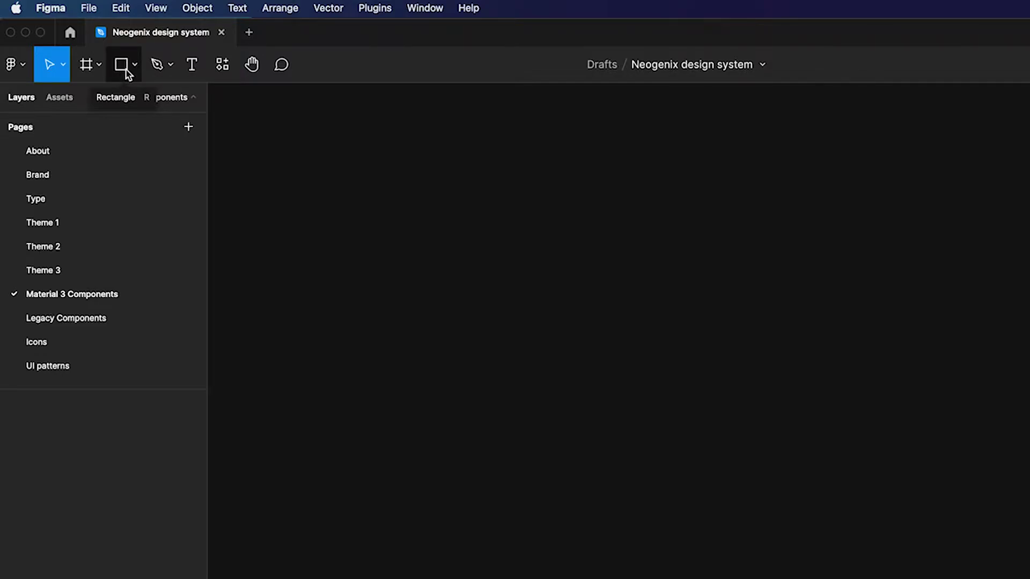
# - Draw a 144×64 rectangle and give it a 100 corner radius to form a pill
pyautogui.click(125, 69)
pyautogui.moveTo(325, 256); pyautogui.dragTo(403, 290)
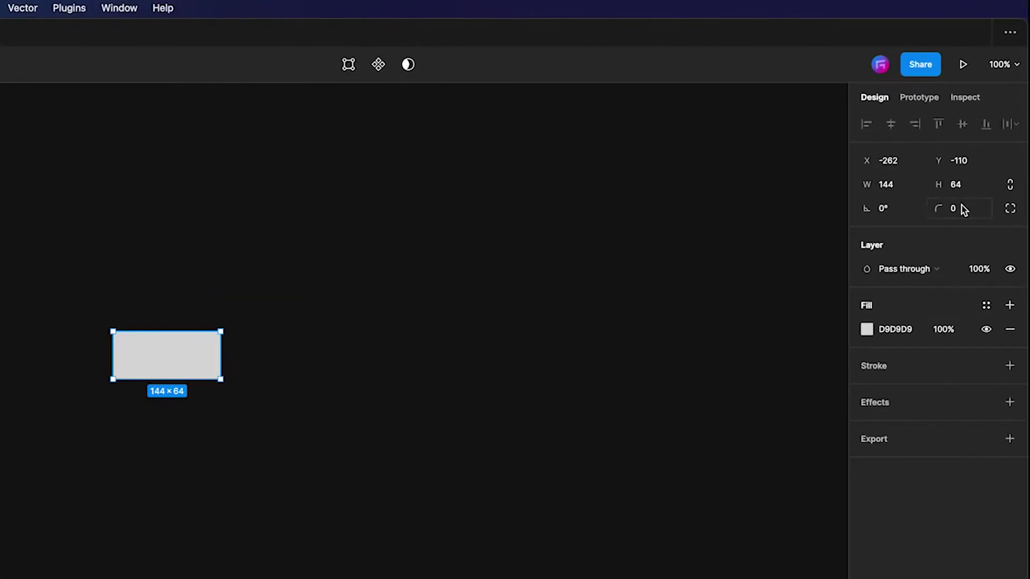
pyautogui.click(963, 209)
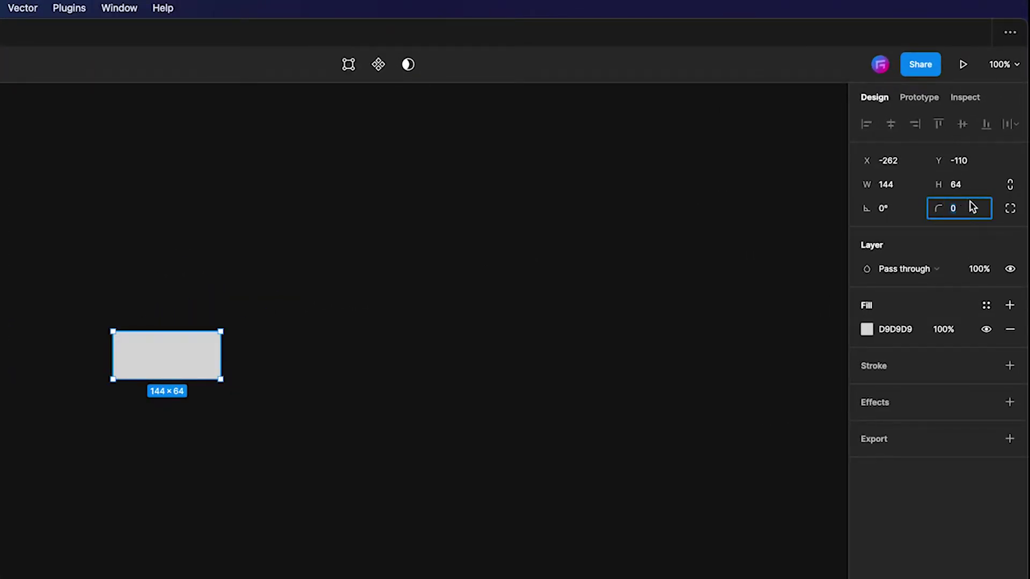
pyautogui.write('100')
pyautogui.press('Return')
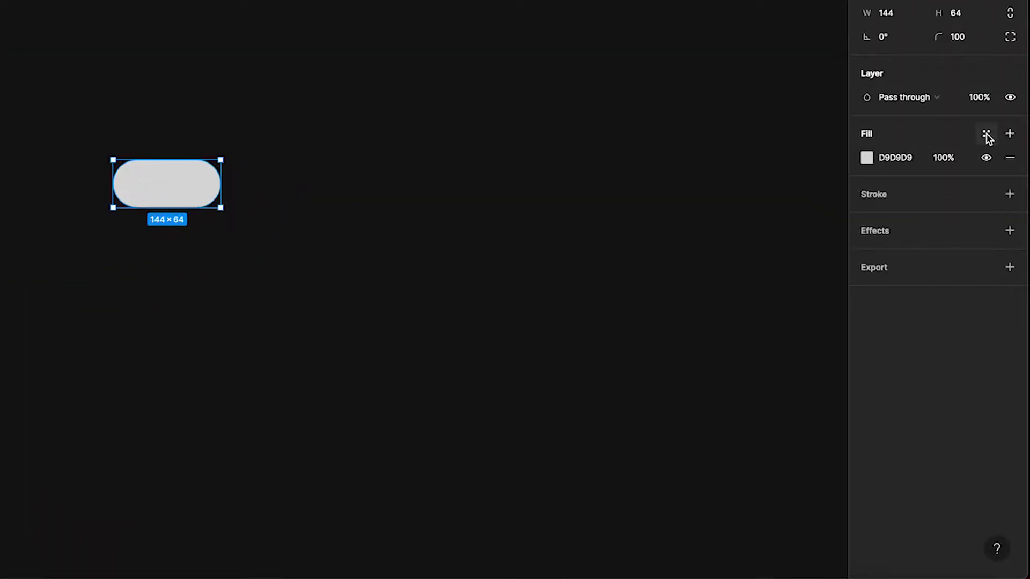
# - Fill the pill with the material-theme/sys/dark/primary colour style
pyautogui.click(987, 135)
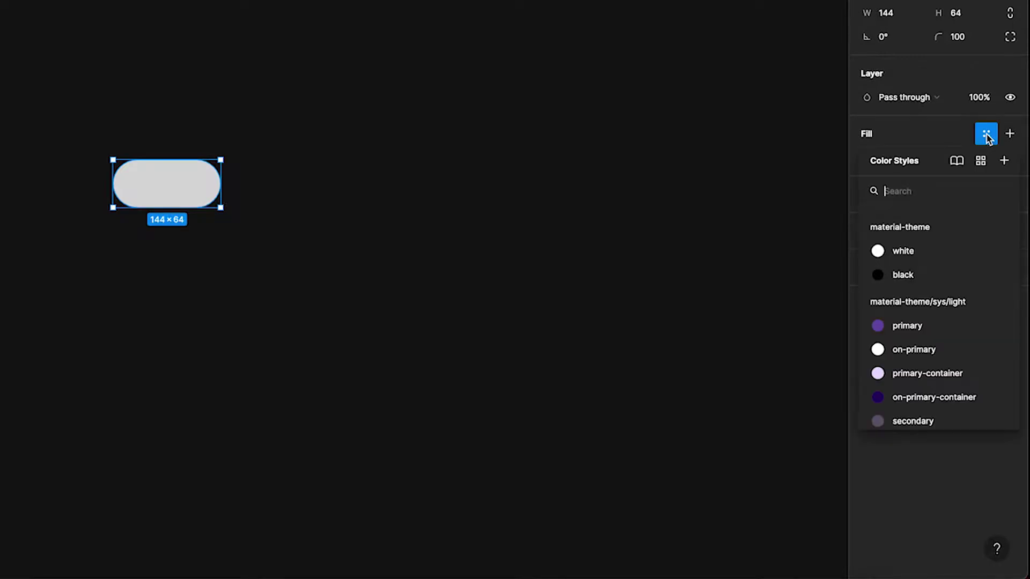
pyautogui.write('dark/prima')
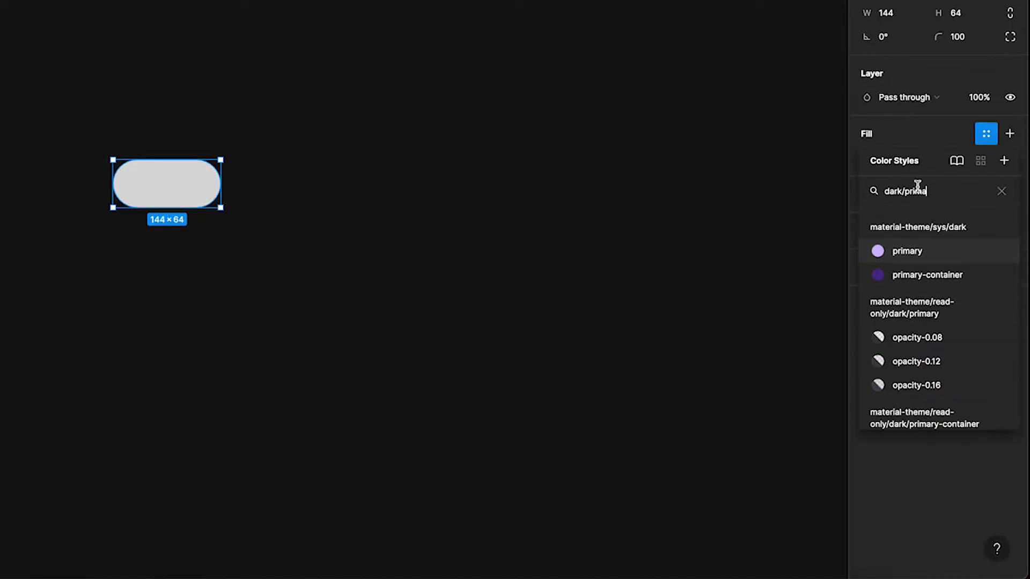
pyautogui.moveTo(935, 251)
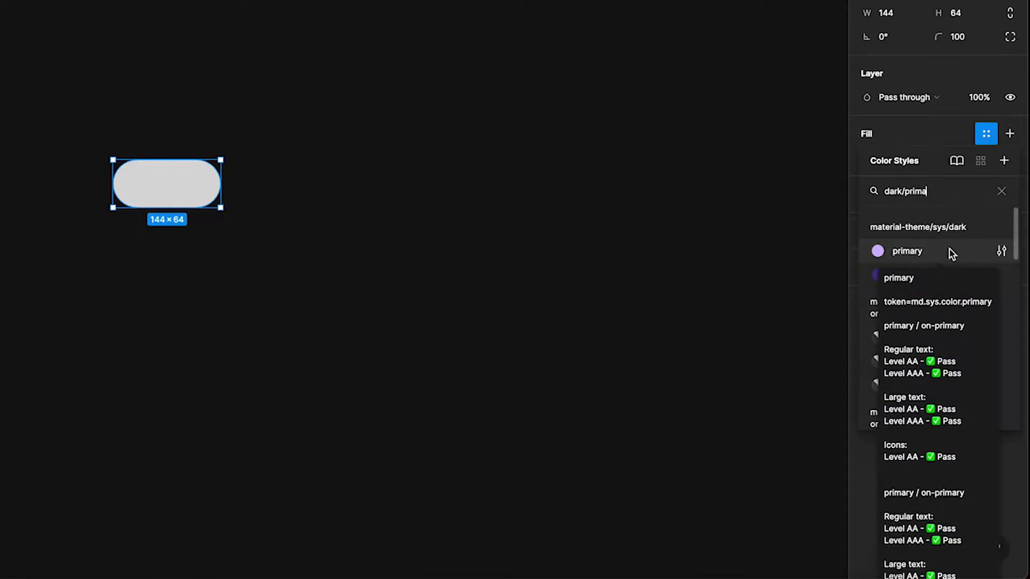
pyautogui.click(950, 252)
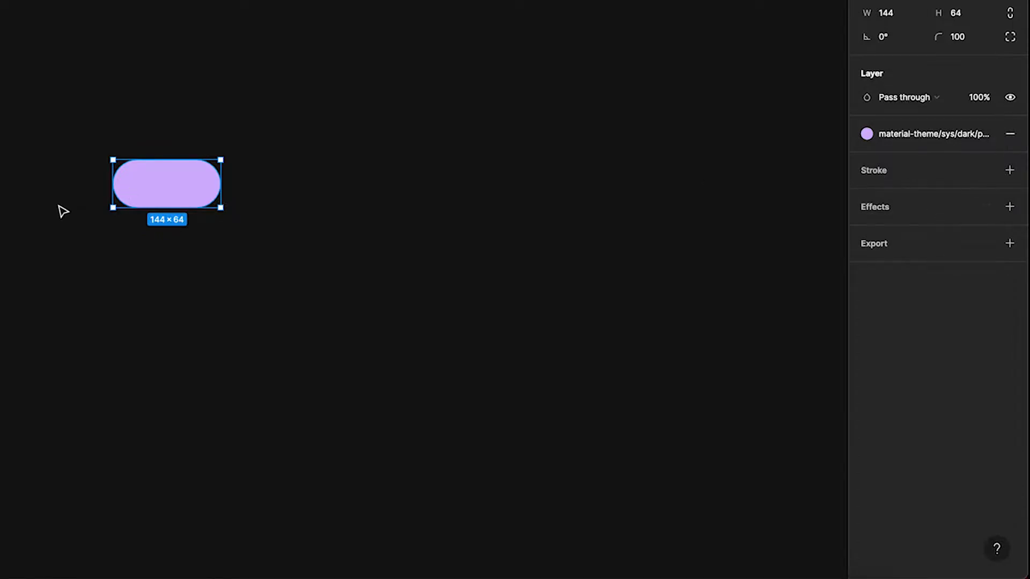
# - Add an 'Enabled' text label inside the pill and bring up the text styles list
pyautogui.click(151, 52)
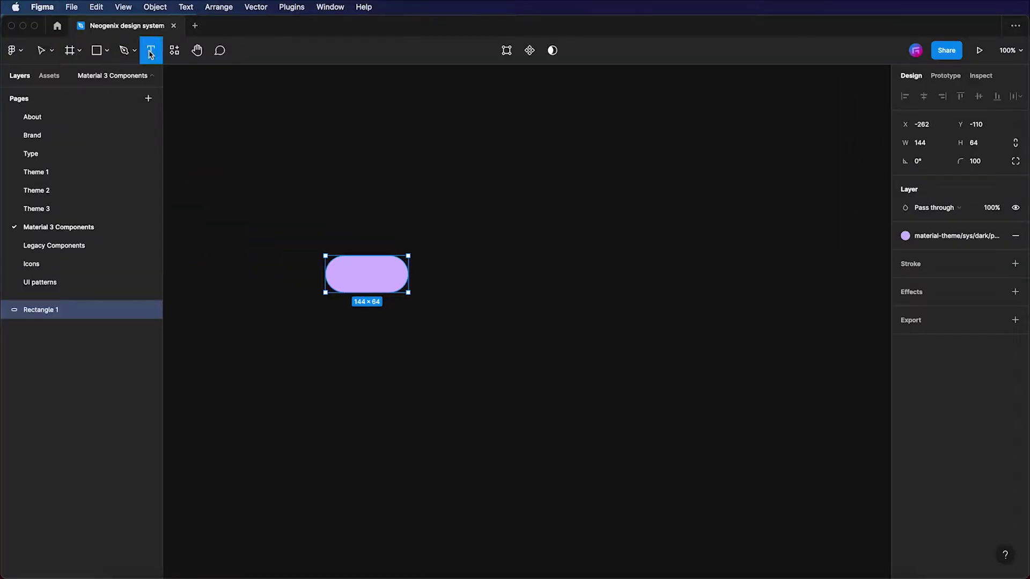
pyautogui.click(345, 271)
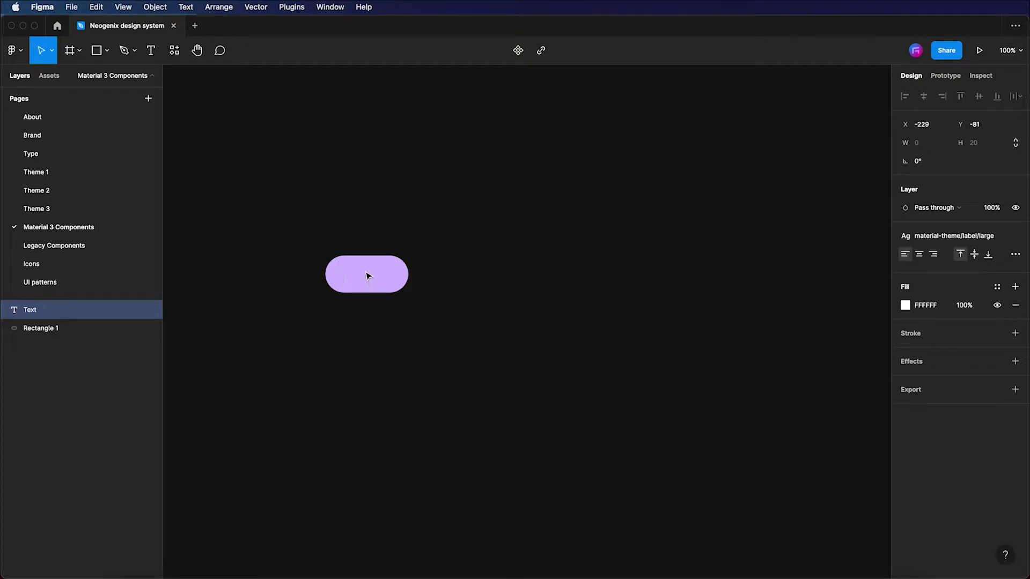
pyautogui.write('Enabled')
pyautogui.press('Escape')
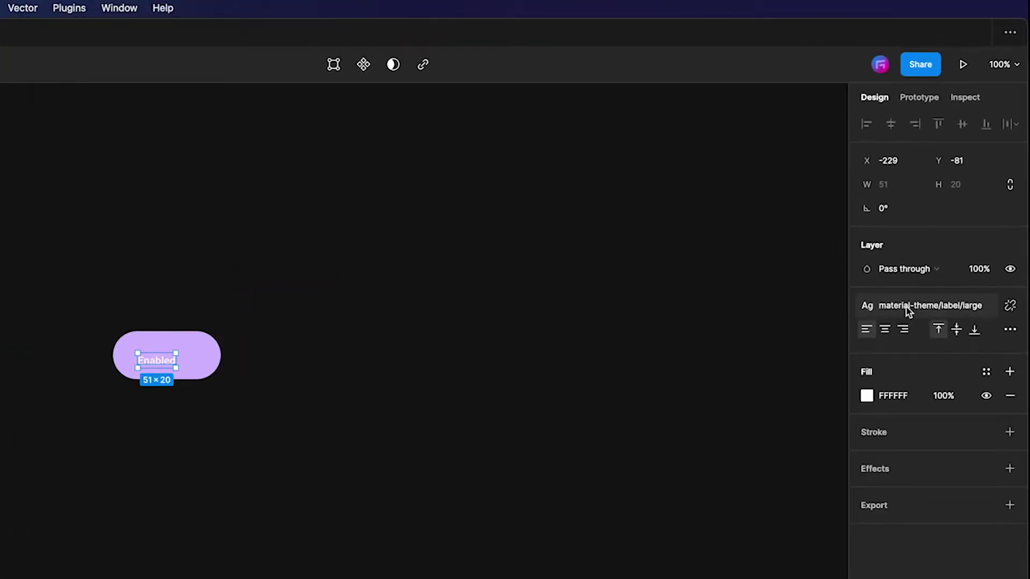
pyautogui.click(906, 238)
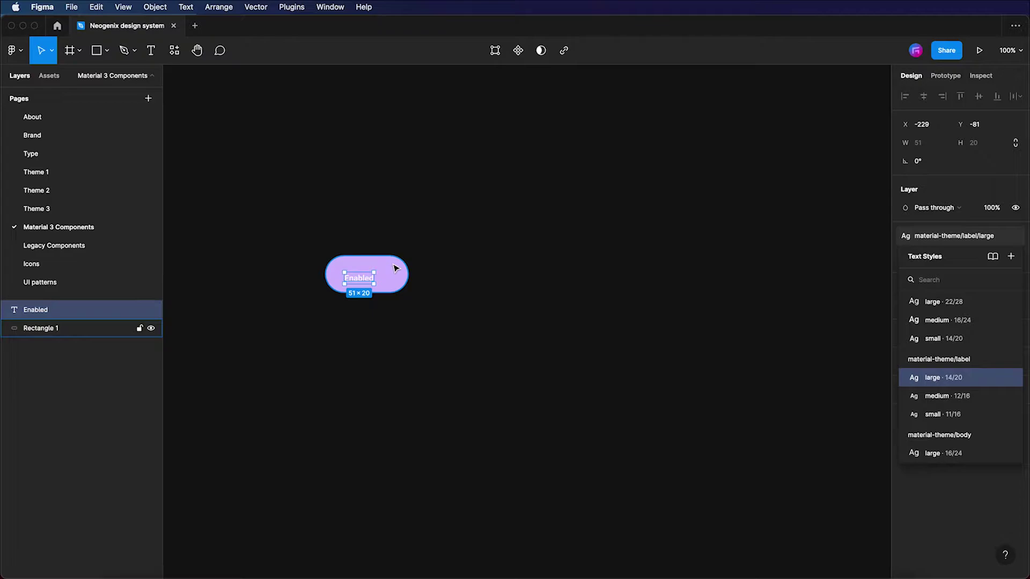
# - Wrap the pill and Enabled label together in a centre-aligned auto-layout frame
pyautogui.click(395, 268)
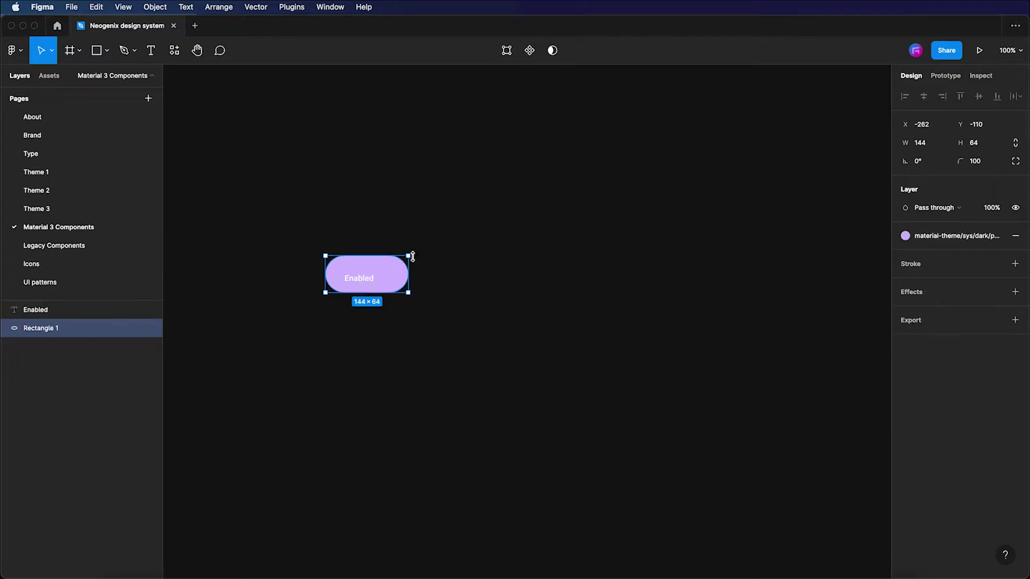
pyautogui.moveTo(485, 229); pyautogui.dragTo(326, 294)
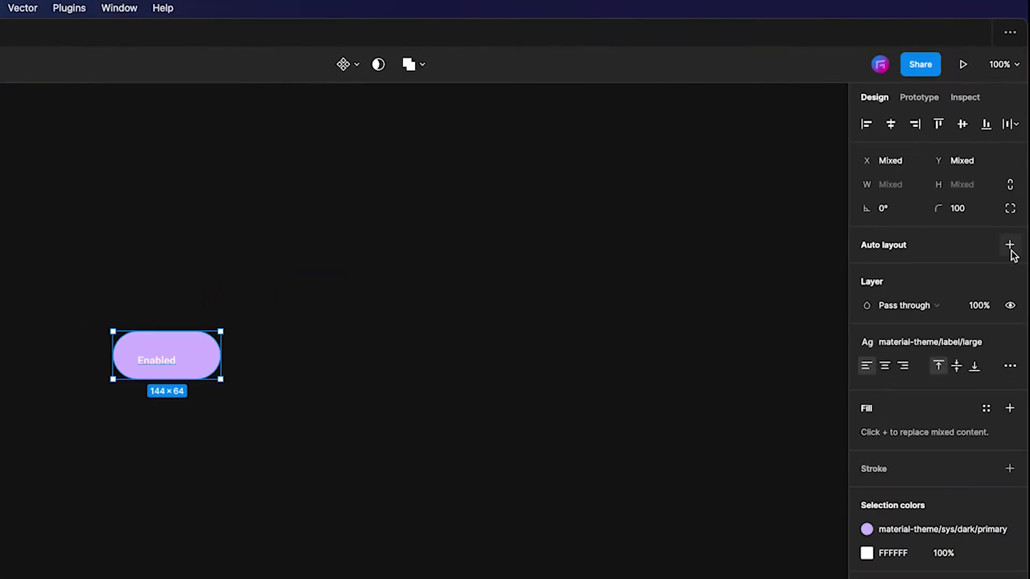
pyautogui.click(1011, 247)
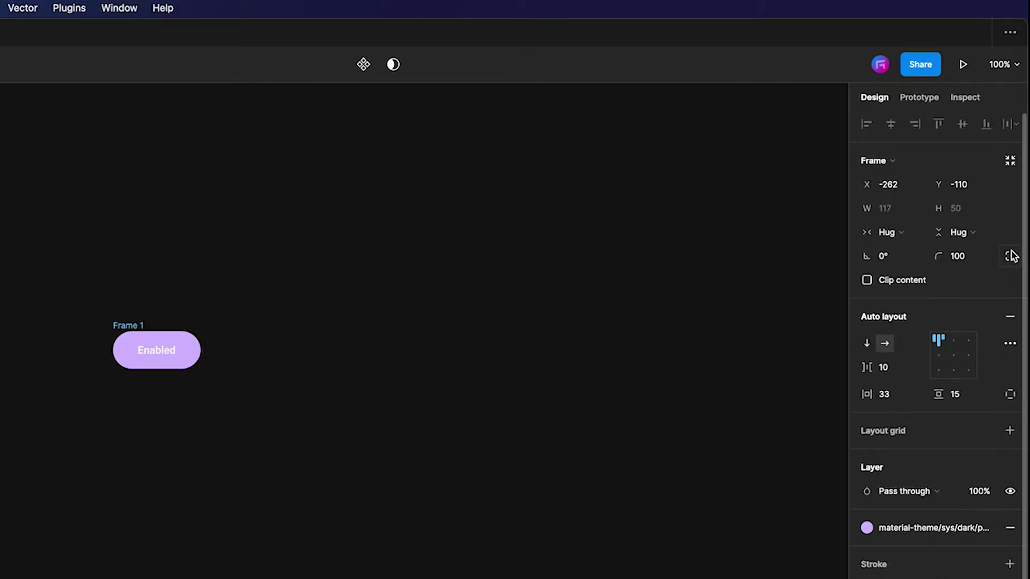
pyautogui.click(950, 357)
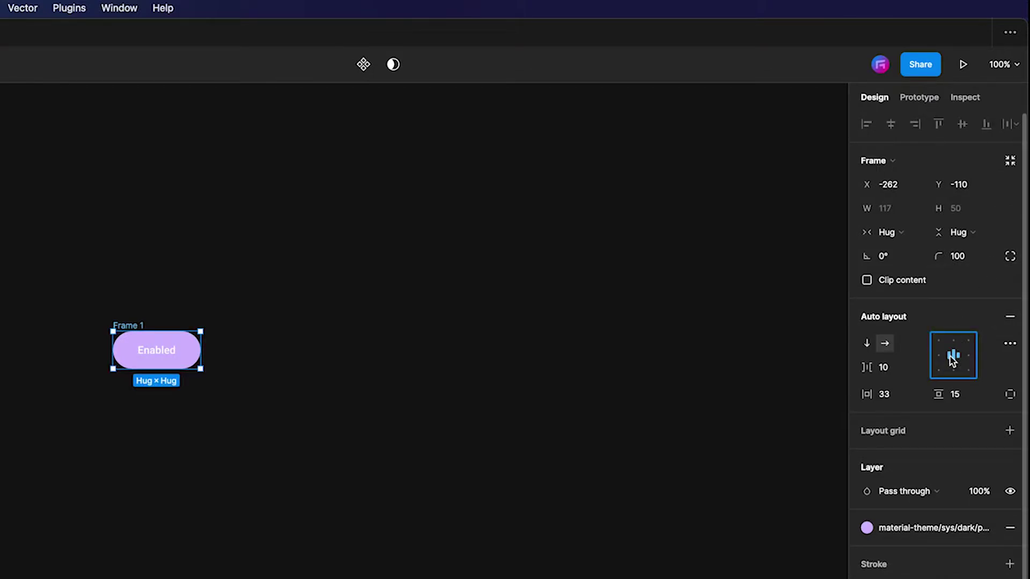
# - Set the frame's item spacing to 8, horizontal padding 24 and vertical padding 10
pyautogui.click(892, 378)
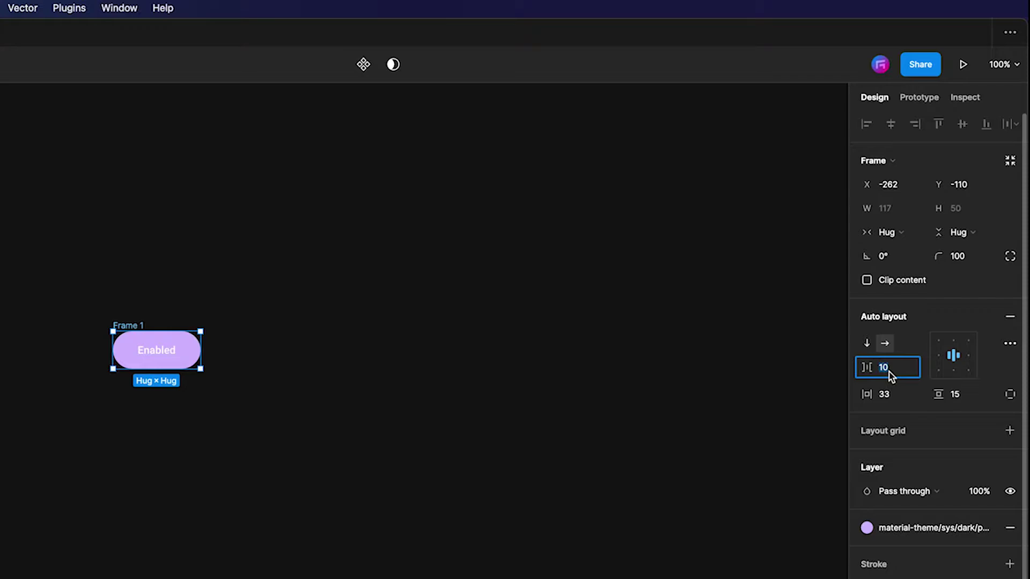
pyautogui.write('8')
pyautogui.click(889, 394)
pyautogui.write('24')
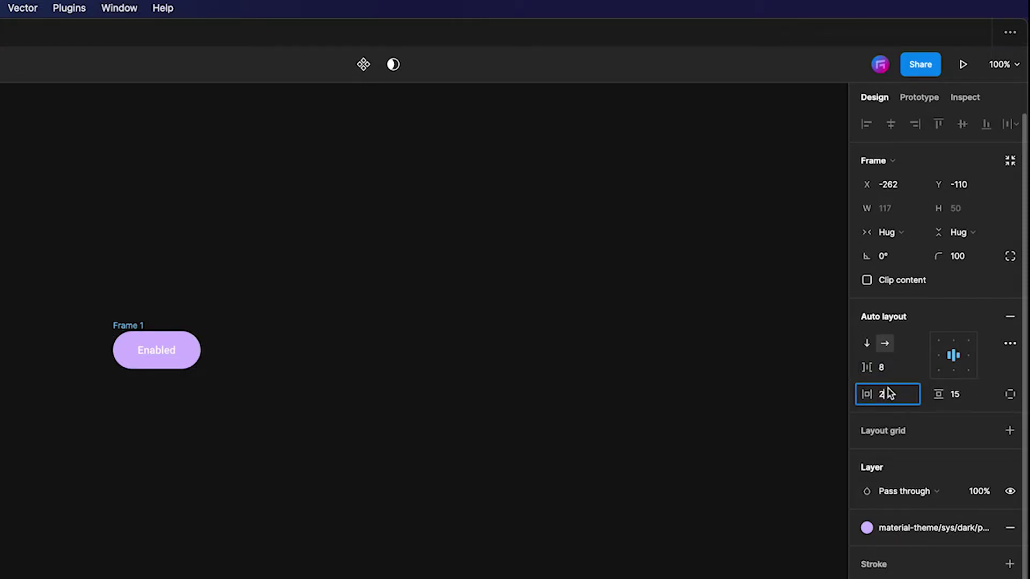
pyautogui.click(956, 396)
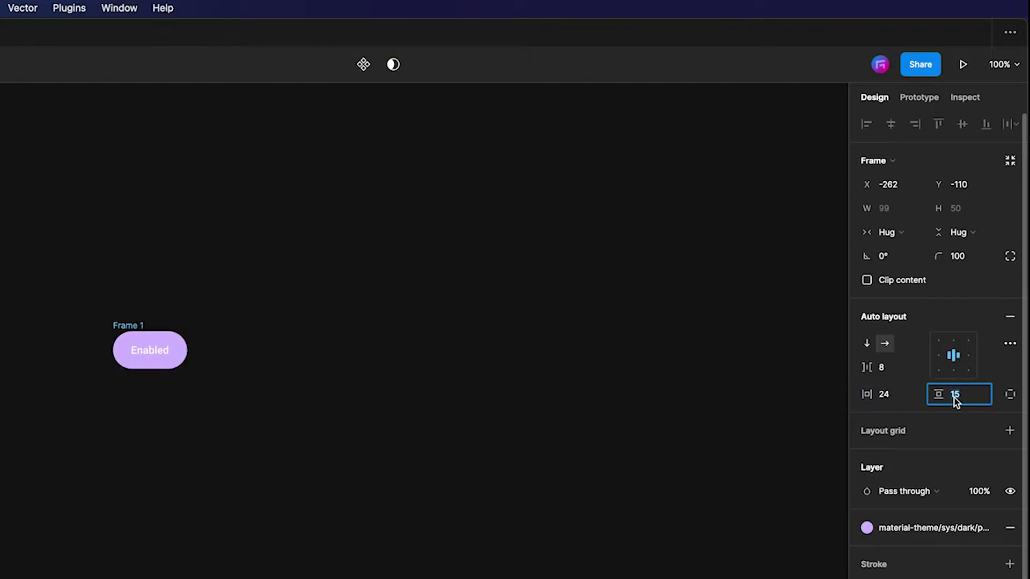
pyautogui.write('10')
pyautogui.press('Return')
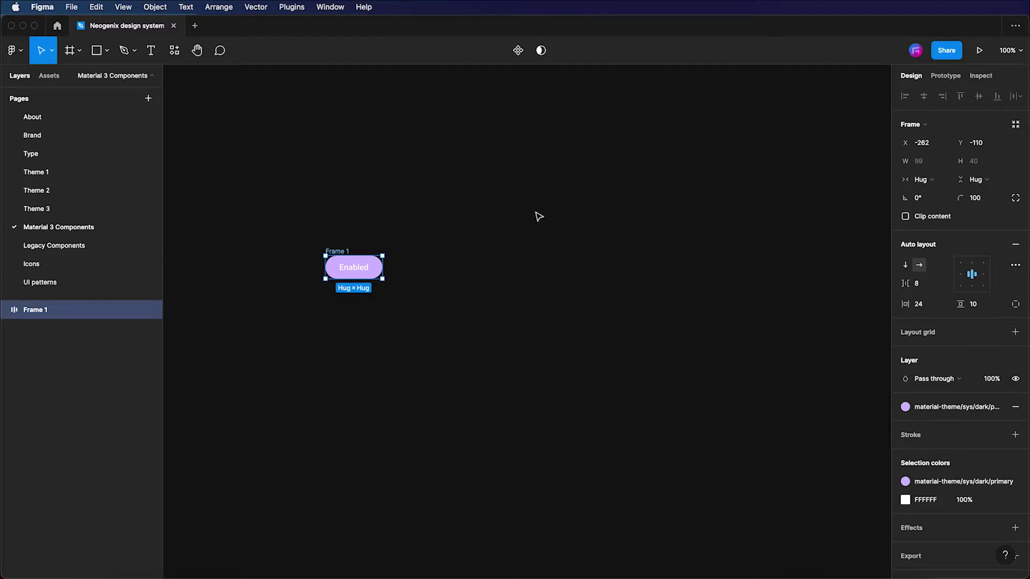
# - Colour the Enabled label with the material-theme/sys/dark on-primary style, then deselect
pyautogui.click(350, 270)
pyautogui.doubleClick(352, 271)
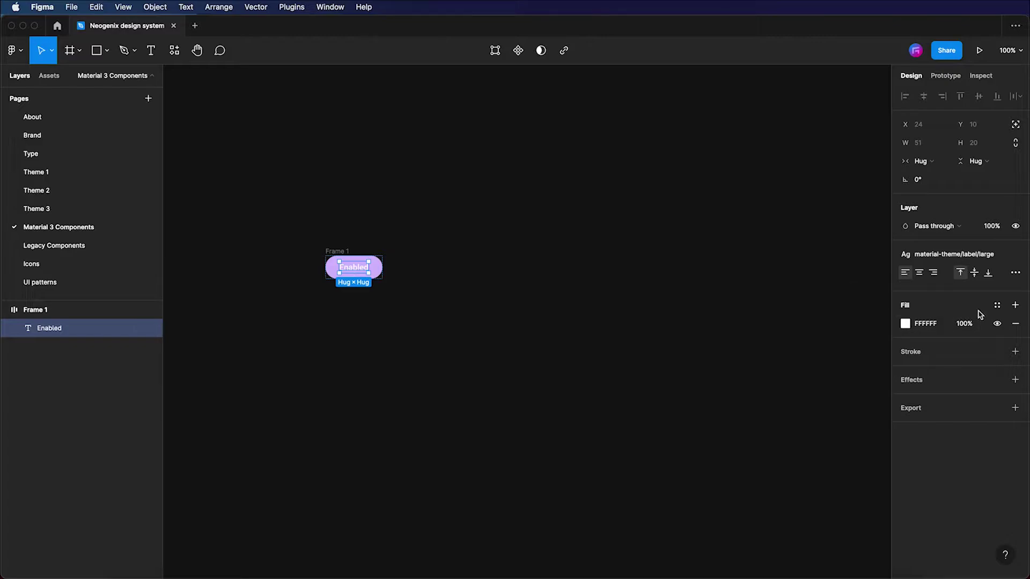
pyautogui.click(998, 306)
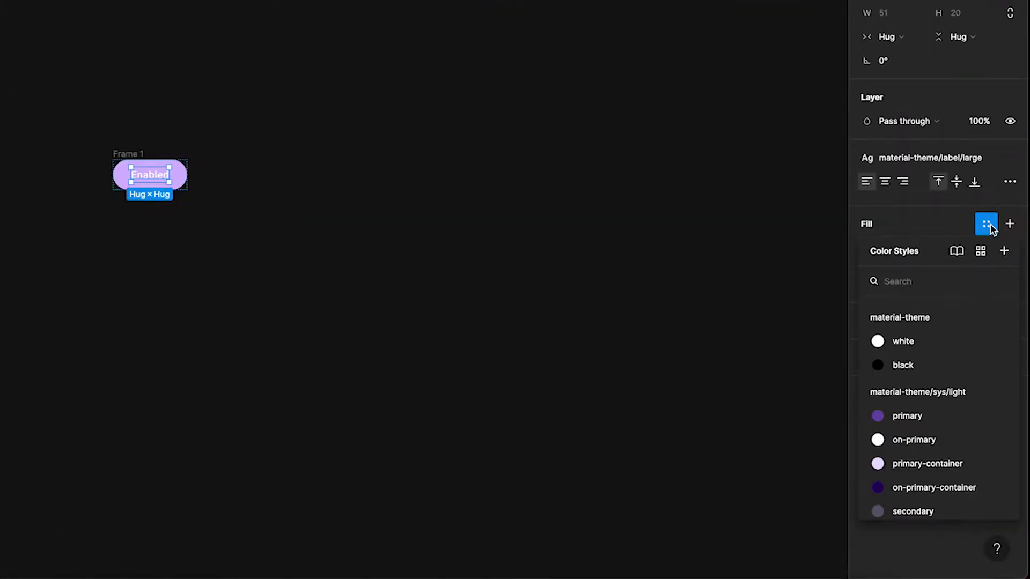
pyautogui.write('dark/on')
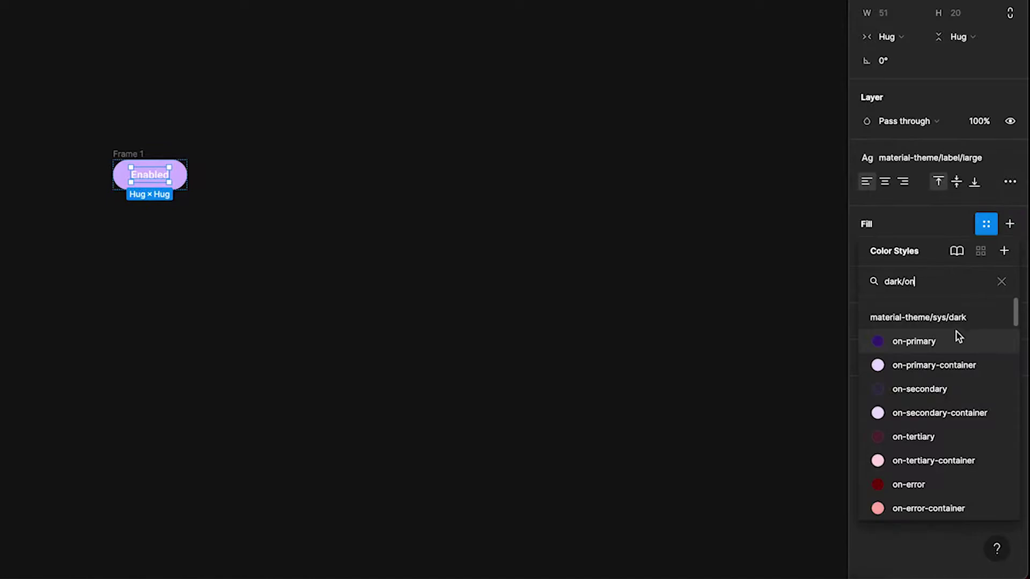
pyautogui.click(942, 343)
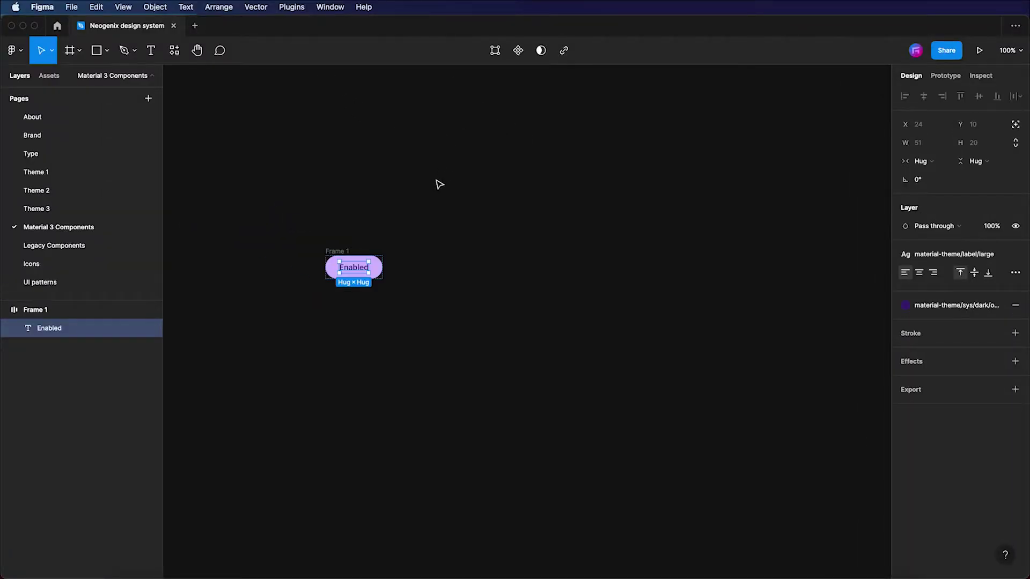
pyautogui.click(398, 222)
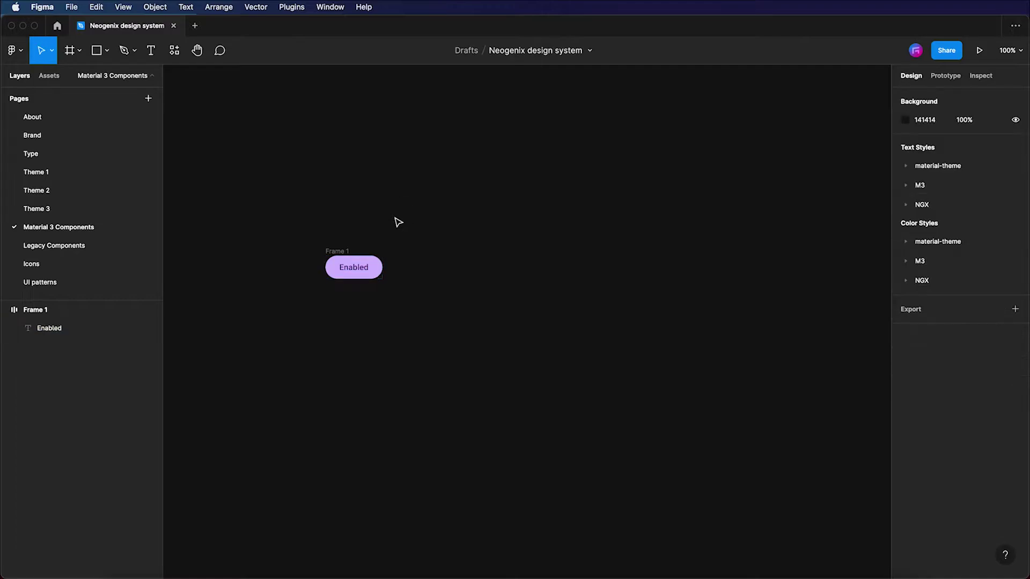
# - Rename the Frame 1 layer to Button
pyautogui.click(346, 251)
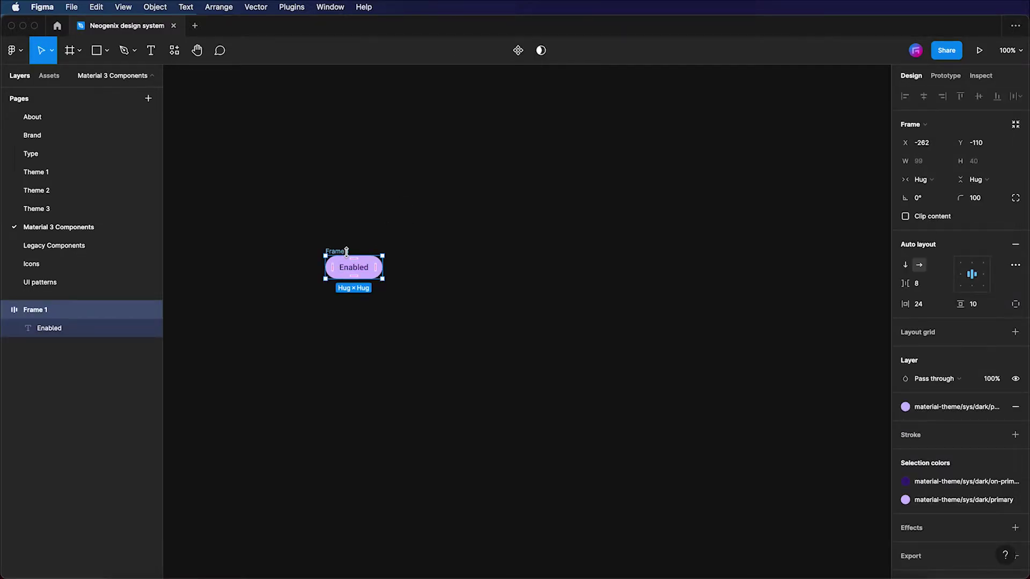
pyautogui.click(33, 314)
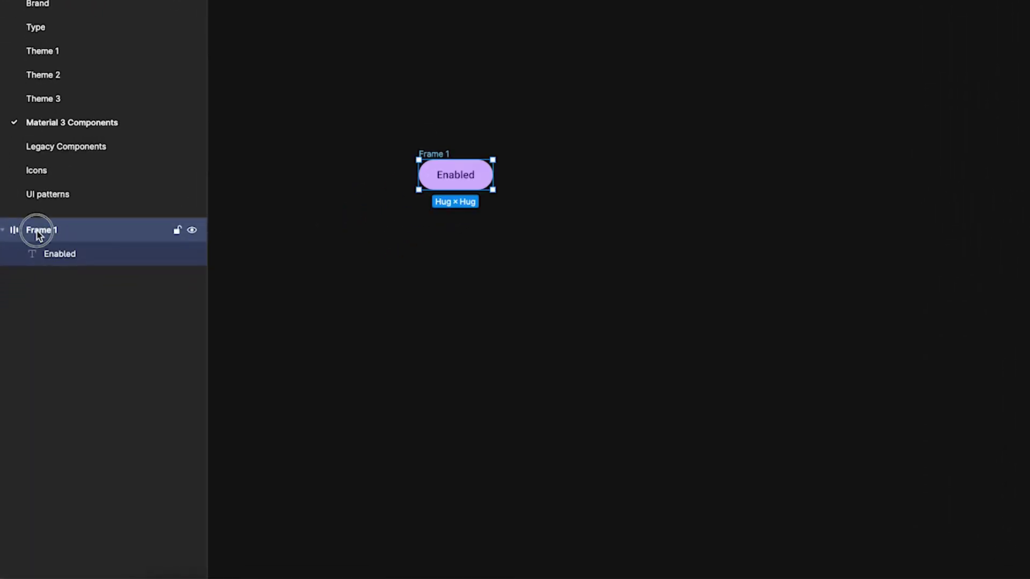
pyautogui.doubleClick(38, 234)
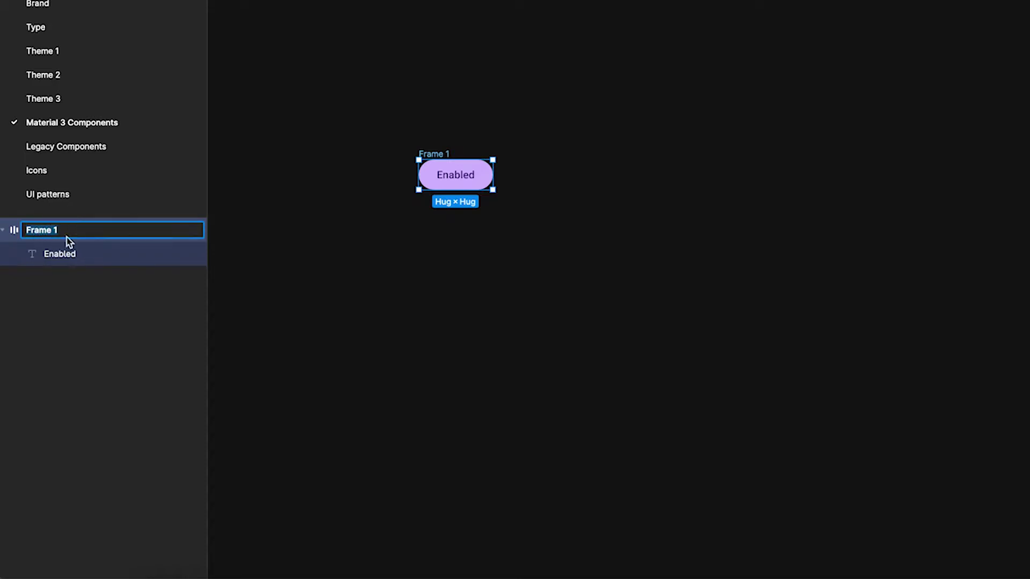
pyautogui.write('Button')
pyautogui.press('Return')
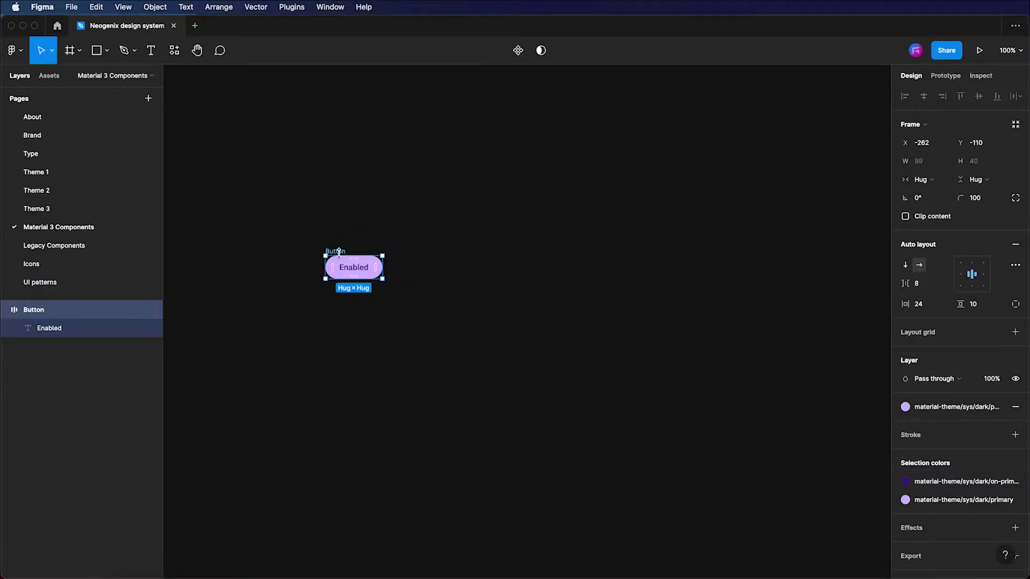
# - Make Button a component named Button/primary/no-icon/enabled and add a variant property
pyautogui.click(517, 56)
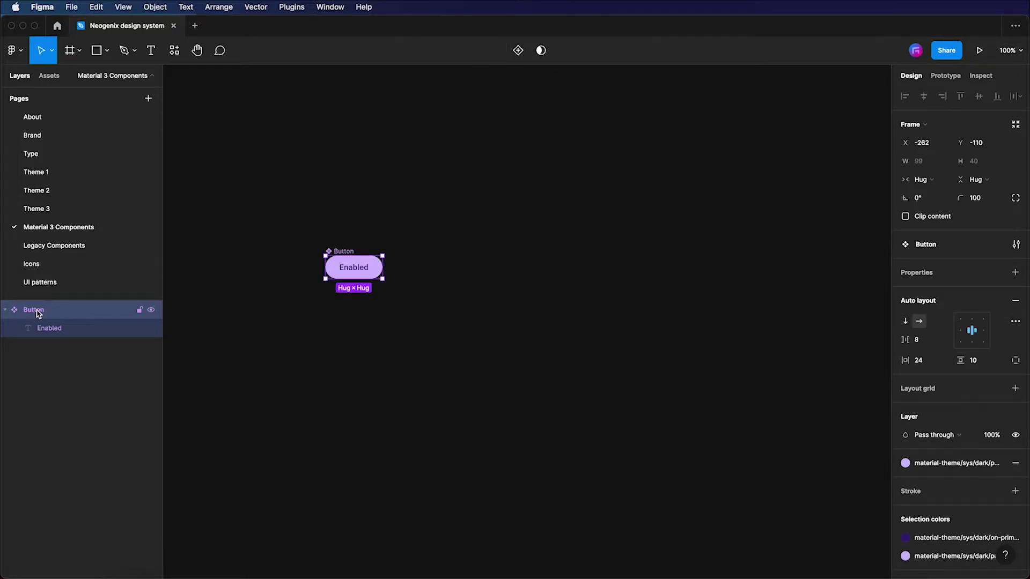
pyautogui.doubleClick(35, 310)
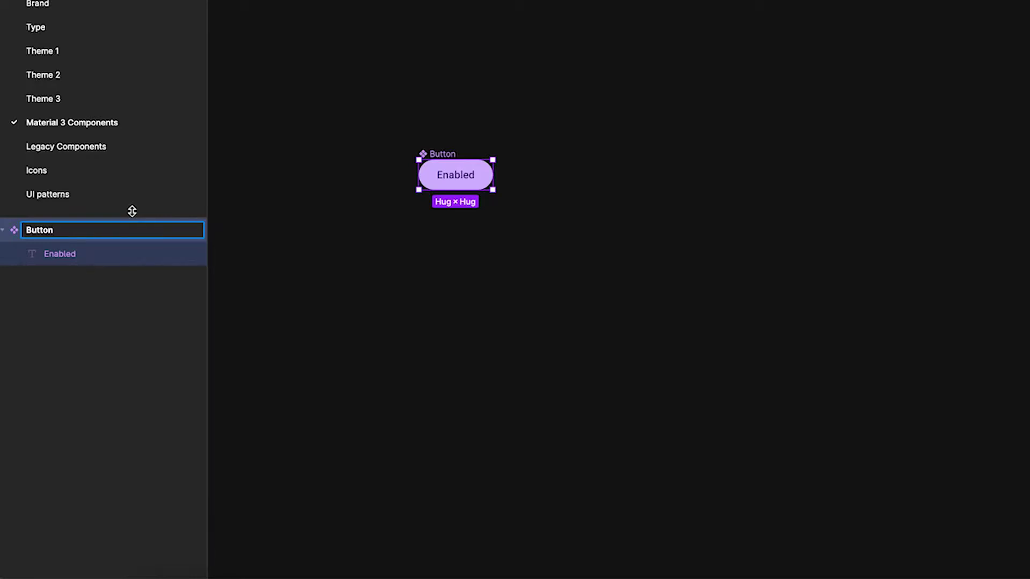
pyautogui.write('/primary/no-icon/enabled')
pyautogui.press('Return')
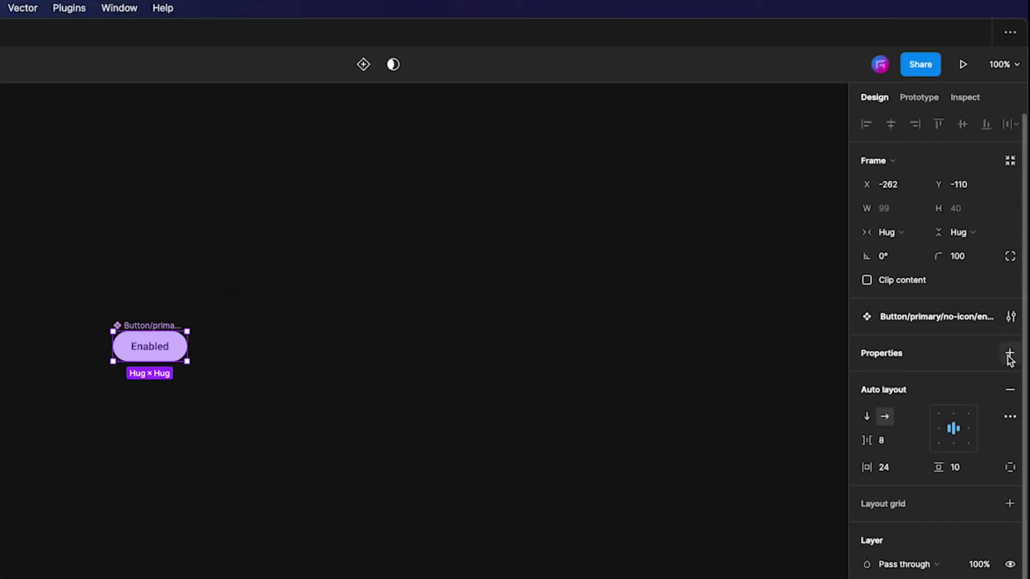
pyautogui.click(1010, 354)
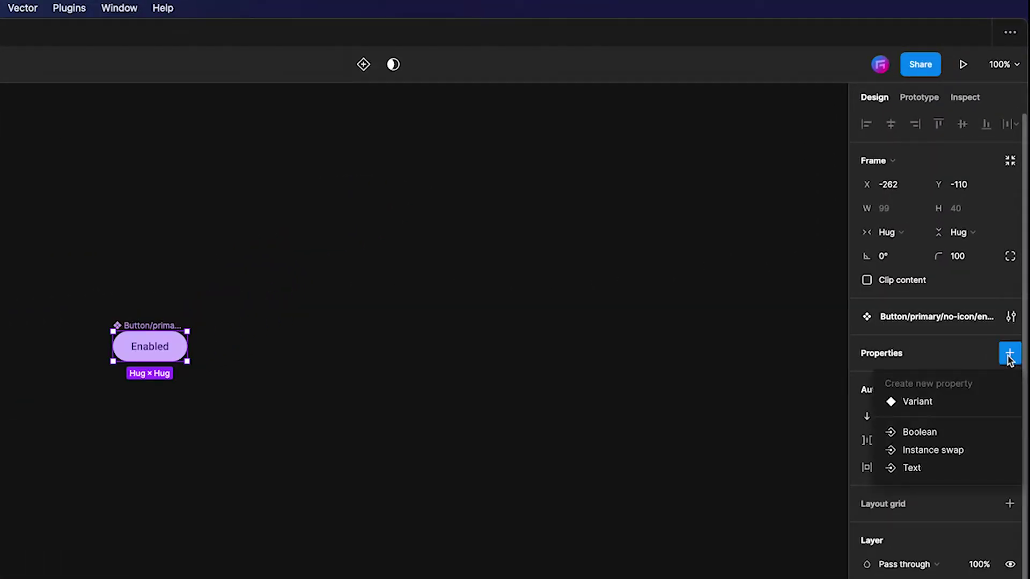
pyautogui.click(930, 401)
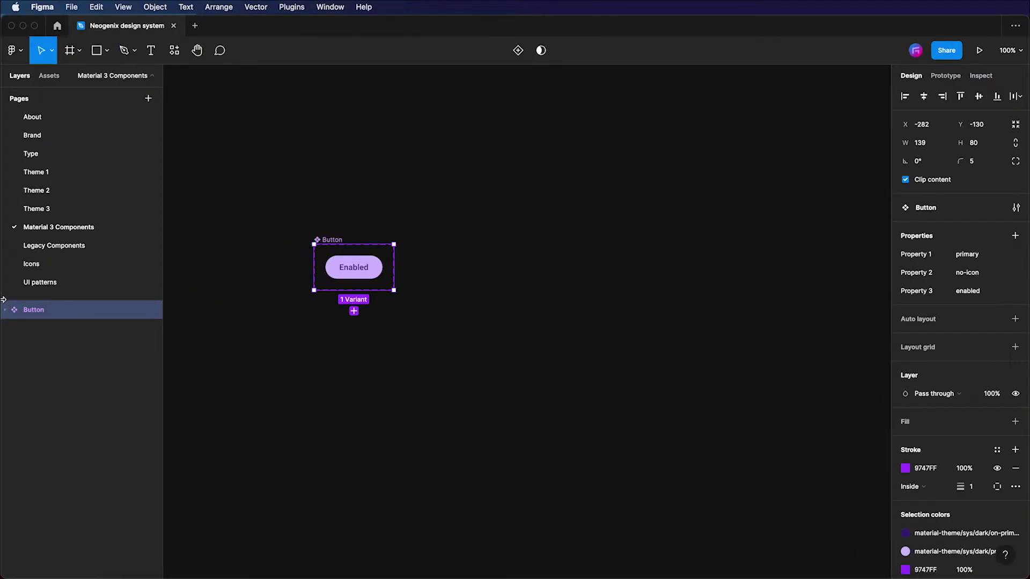
pyautogui.click(5, 310)
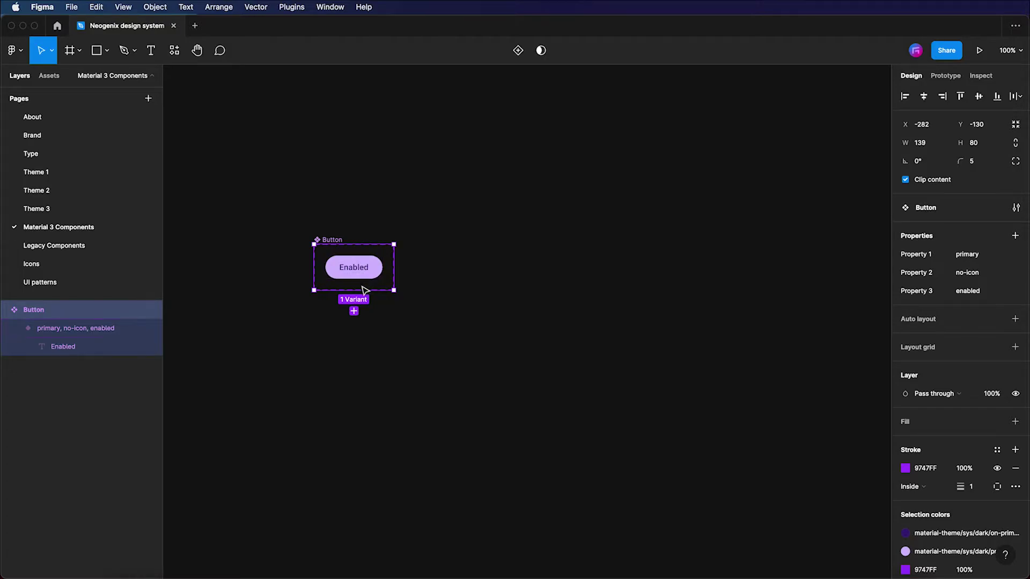
# - Add a second variant with state value hovered and relabel it 'Hovered'
pyautogui.click(353, 311)
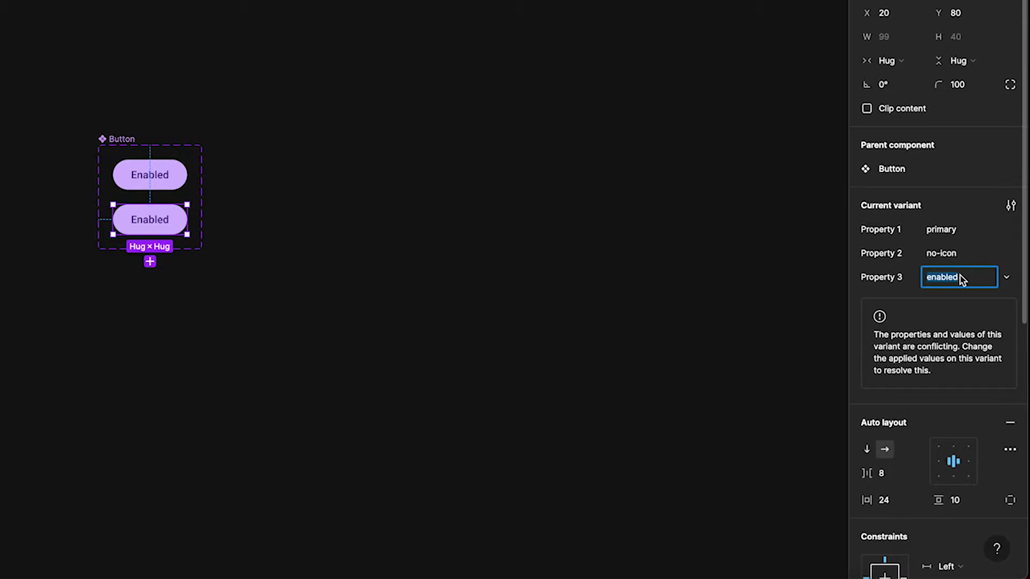
pyautogui.write('h')
pyautogui.write('overed')
pyautogui.press('Return')
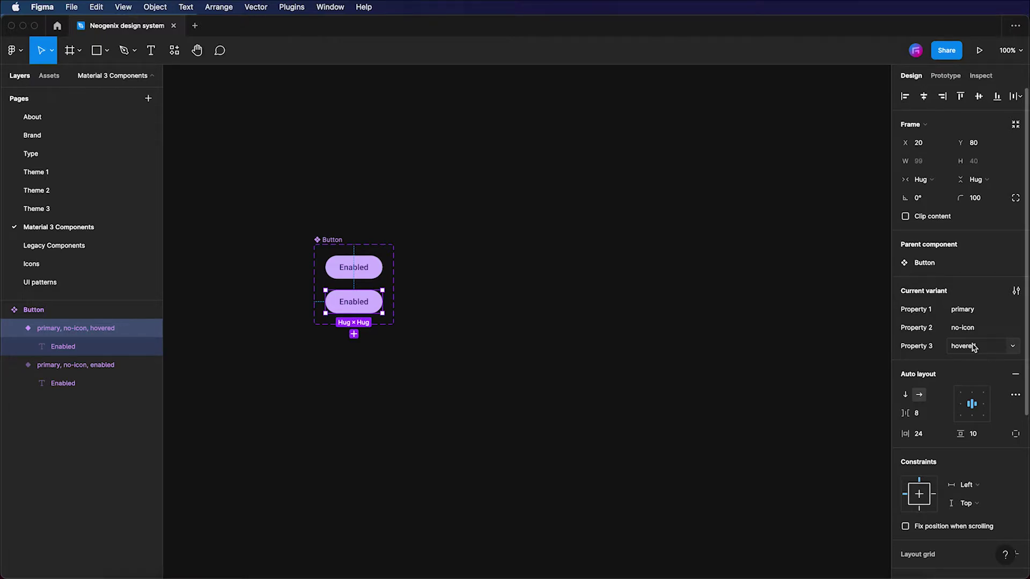
pyautogui.doubleClick(354, 305)
pyautogui.doubleClick(356, 301)
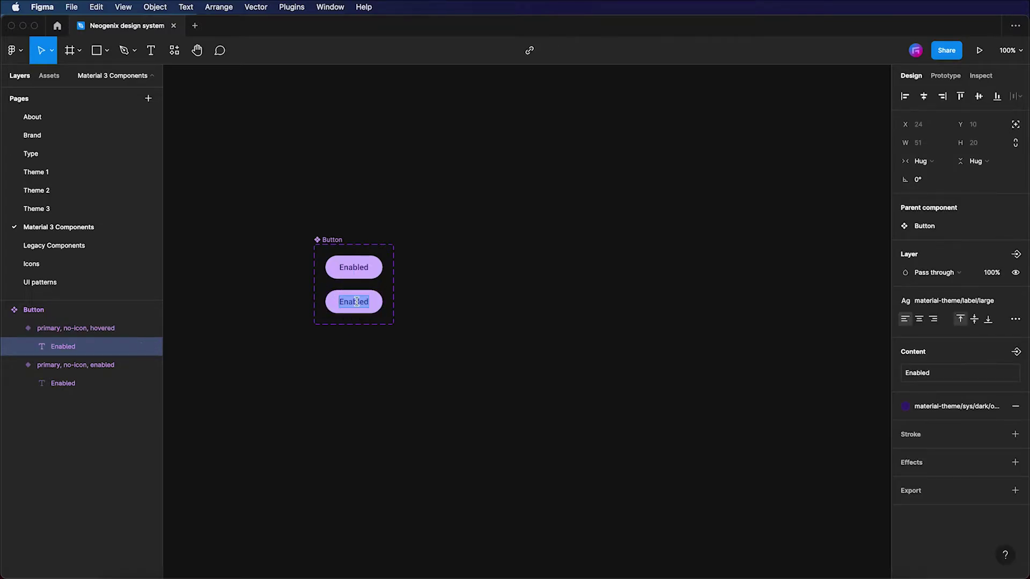
pyautogui.write('Hovered')
pyautogui.press('Escape')
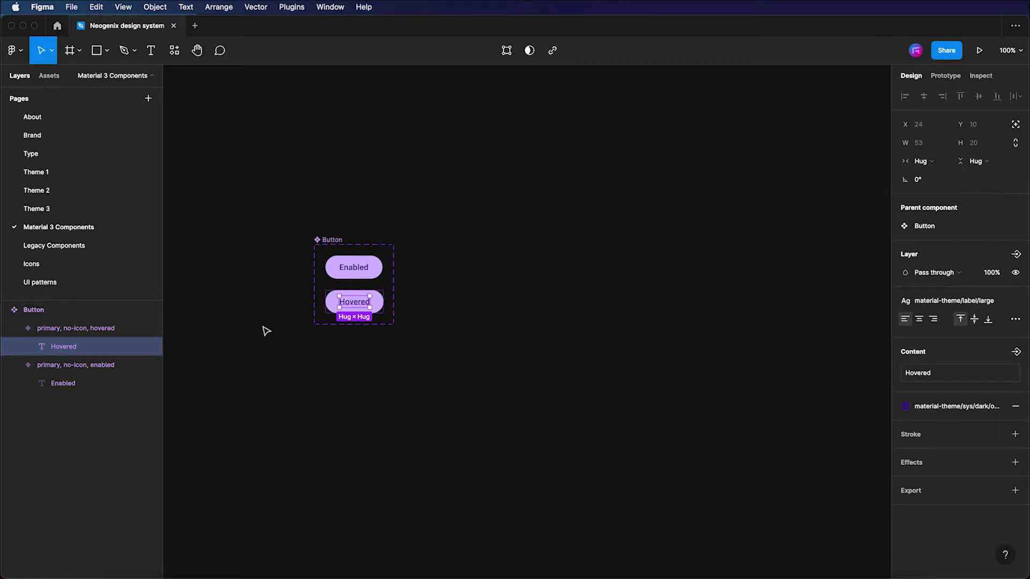
# - Fill the Hovered variant with the primary90 colour style
pyautogui.click(435, 317)
pyautogui.click(371, 311)
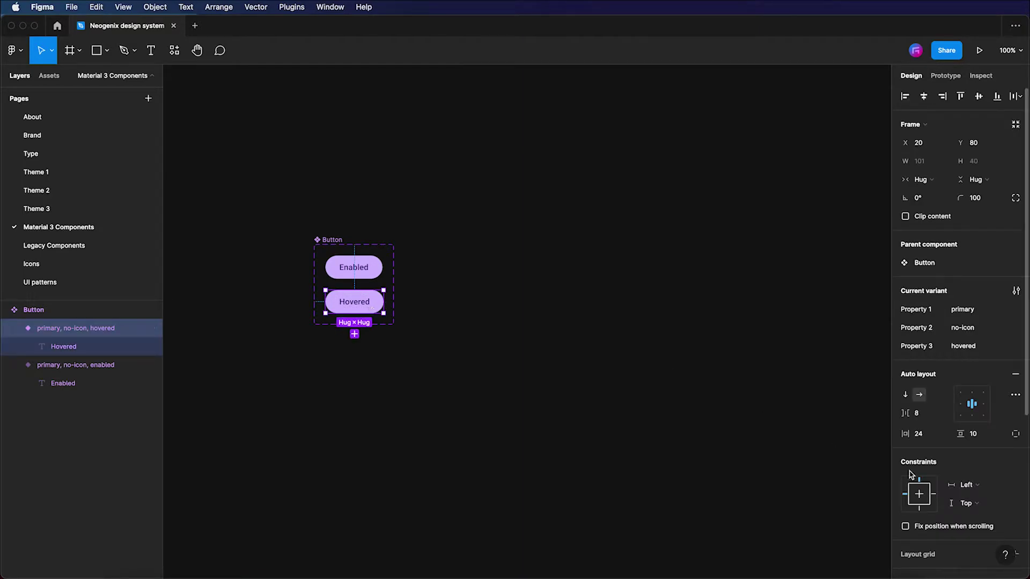
pyautogui.scroll(-5, 960, 472)
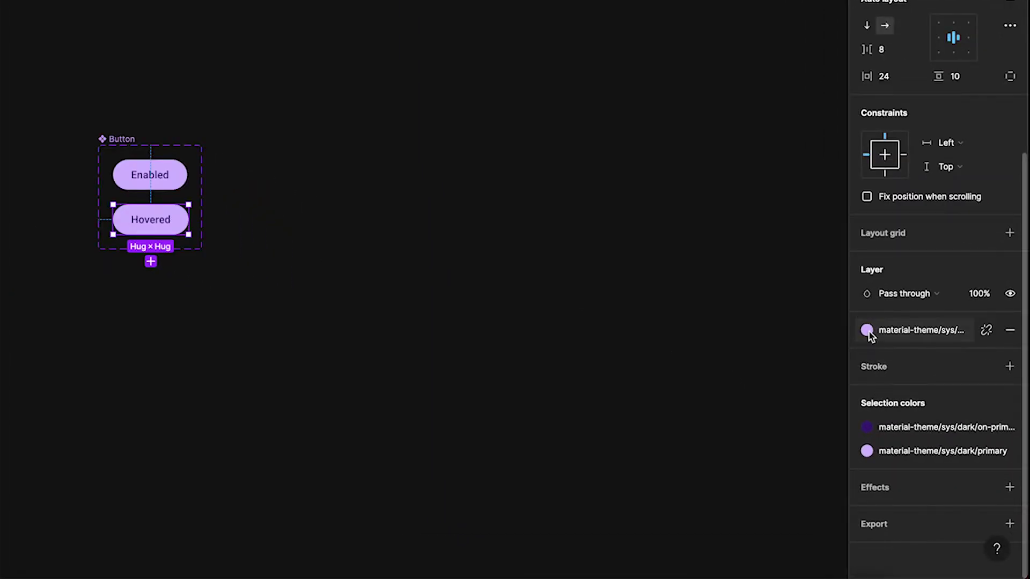
pyautogui.click(867, 331)
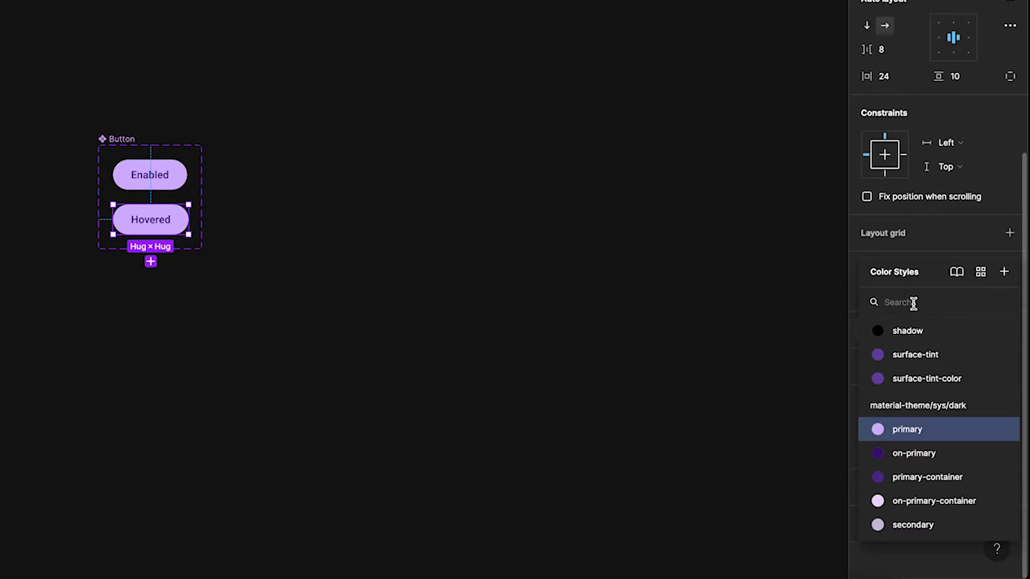
pyautogui.write('primary90')
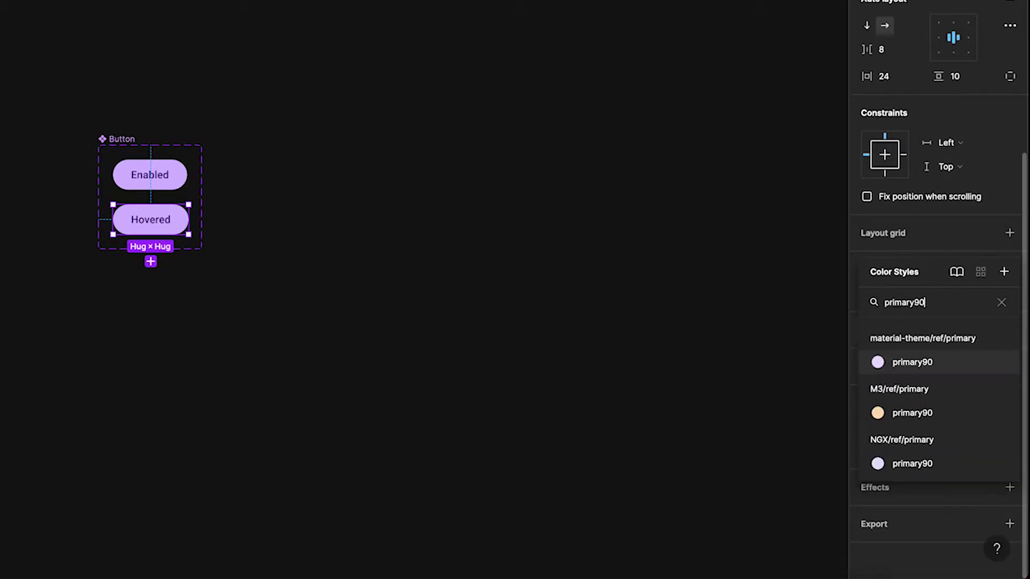
pyautogui.moveTo(913, 363)
pyautogui.click(945, 364)
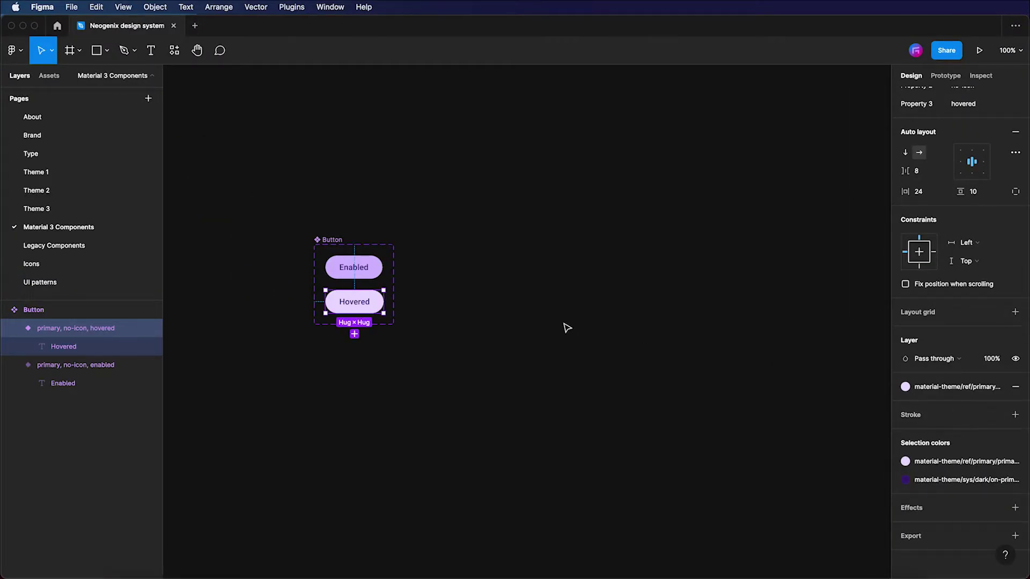
# - Add a third Button variant labelled Focused
pyautogui.click(354, 335)
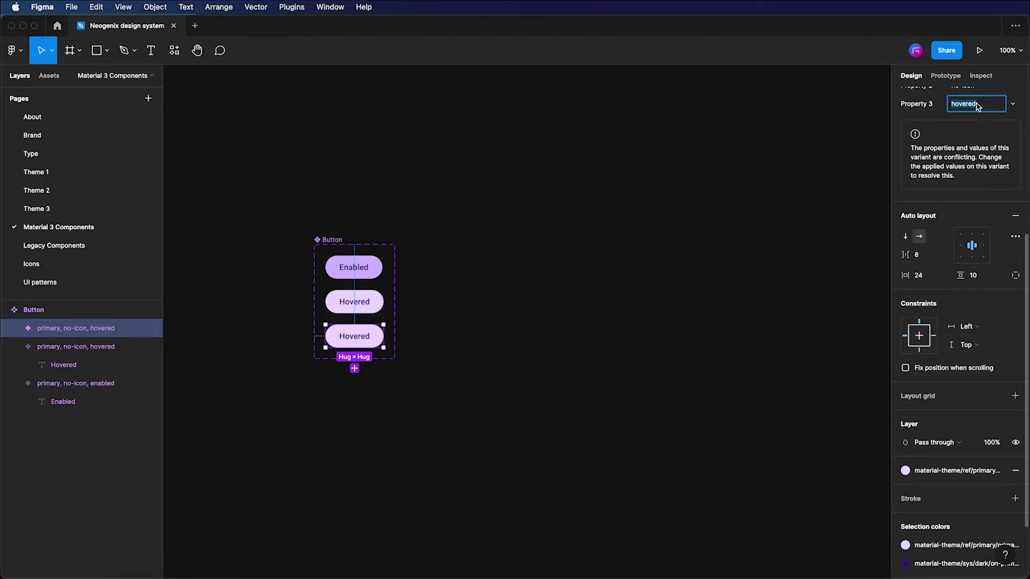
pyautogui.scroll(1, 987, 105)
pyautogui.scroll(5, 992, 103)
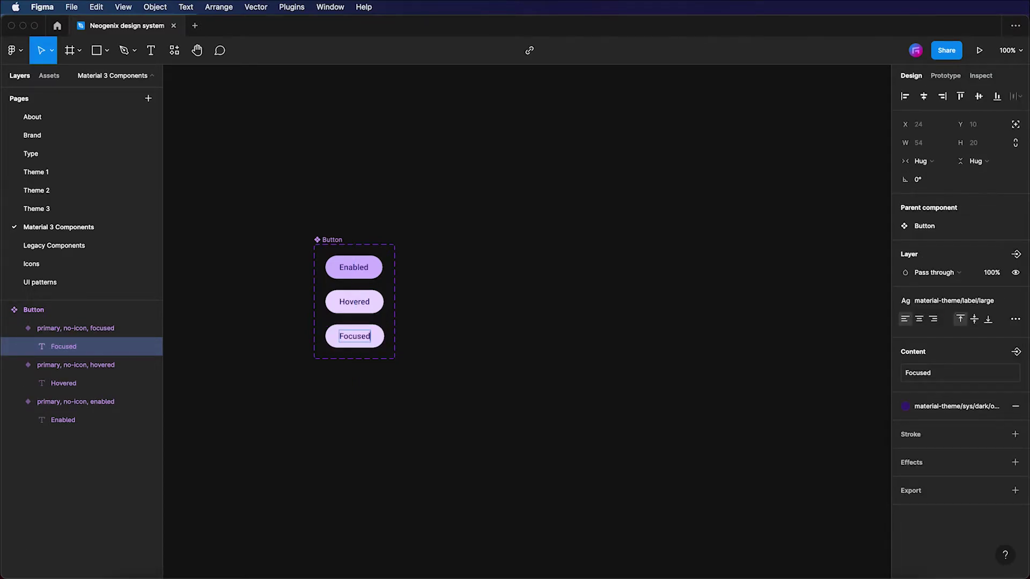
pyautogui.press('Escape')
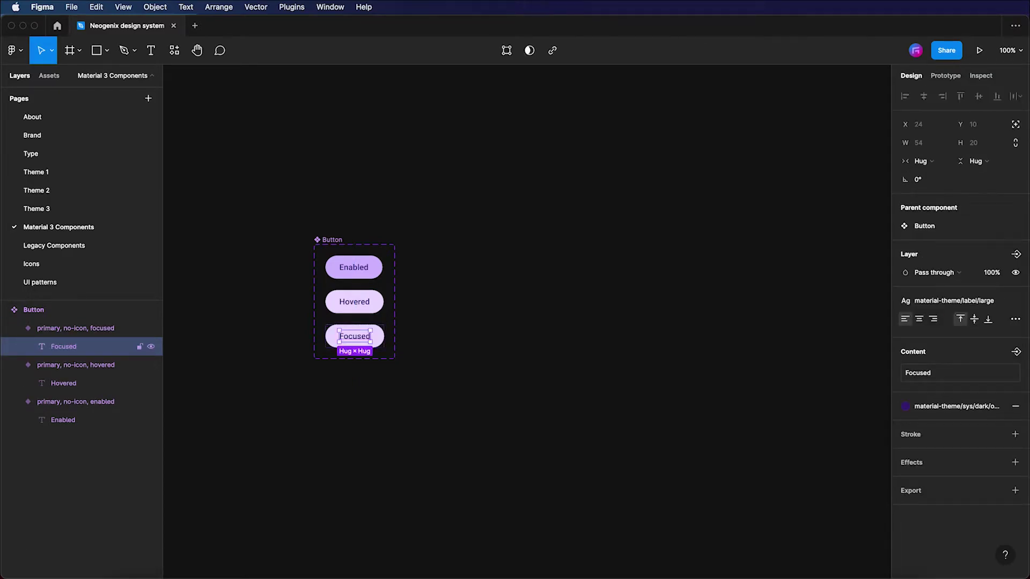
# - Fill the Focused variant with the primary80 colour style, then deselect
pyautogui.click(382, 343)
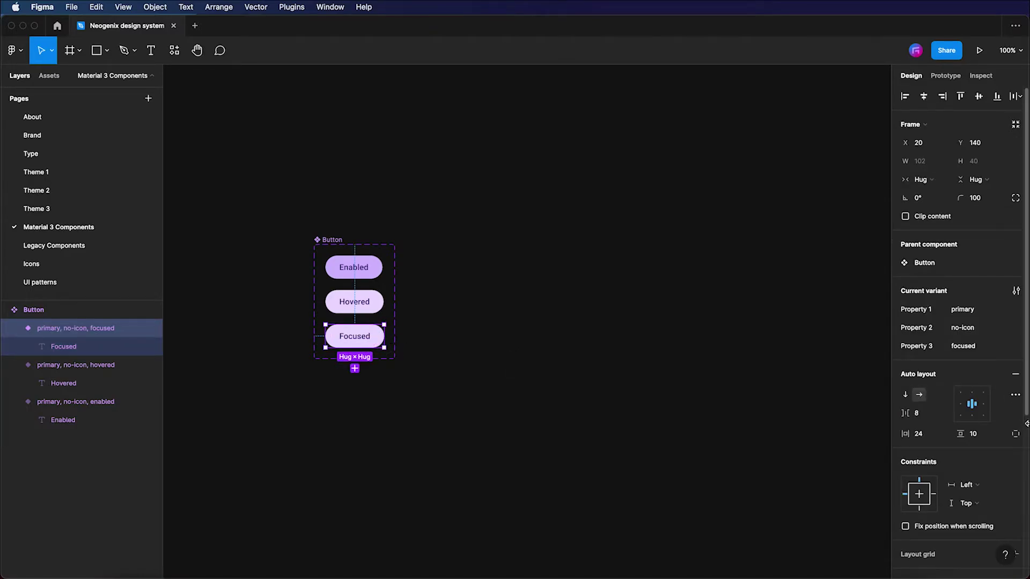
pyautogui.scroll(-5, 1014, 429)
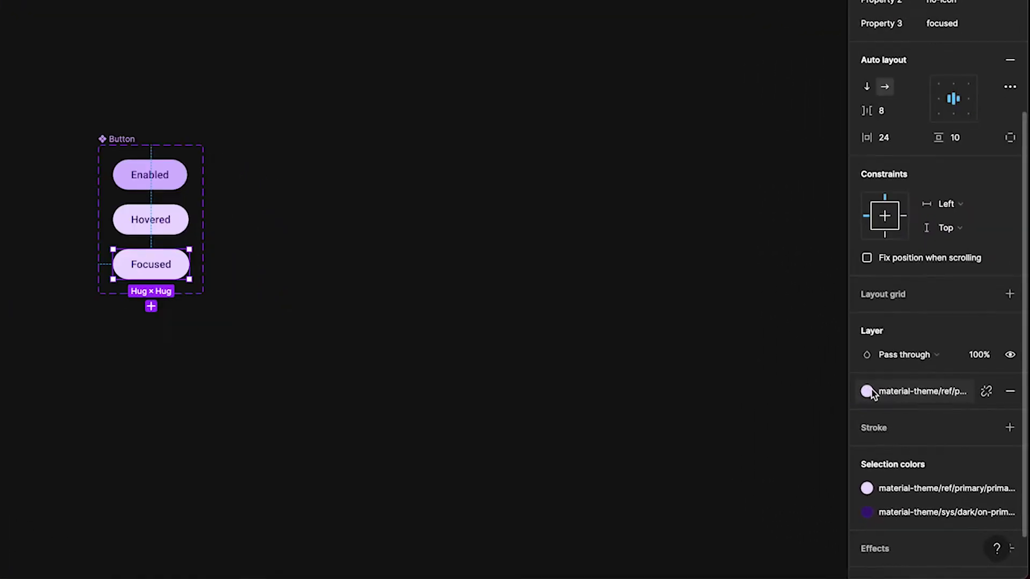
pyautogui.click(906, 434)
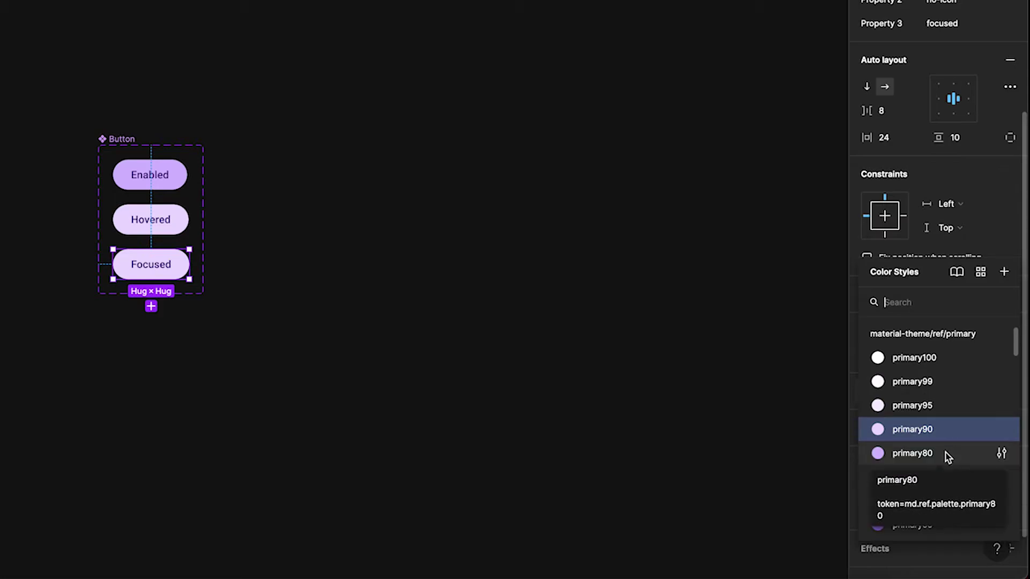
pyautogui.click(947, 455)
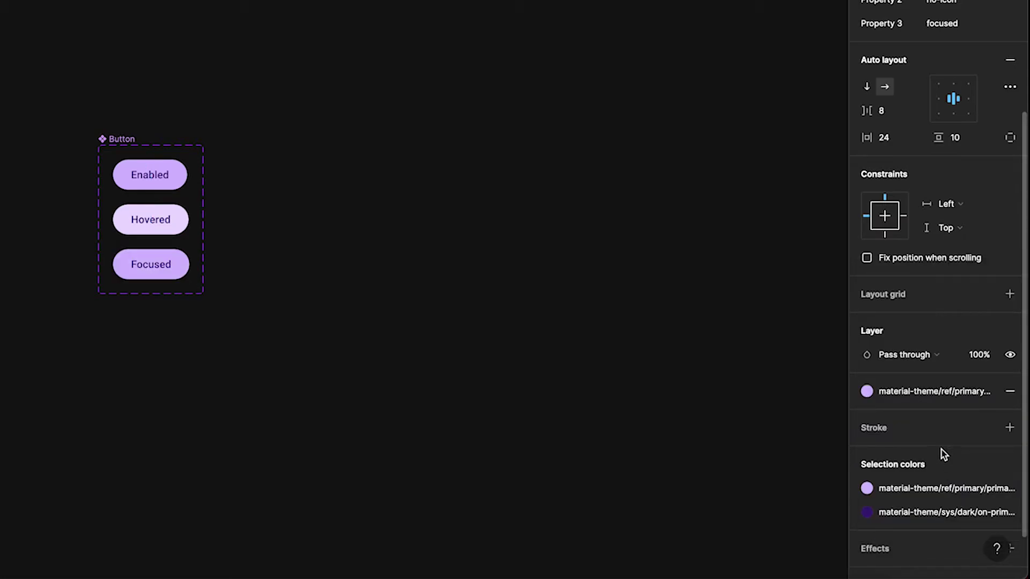
pyautogui.click(518, 350)
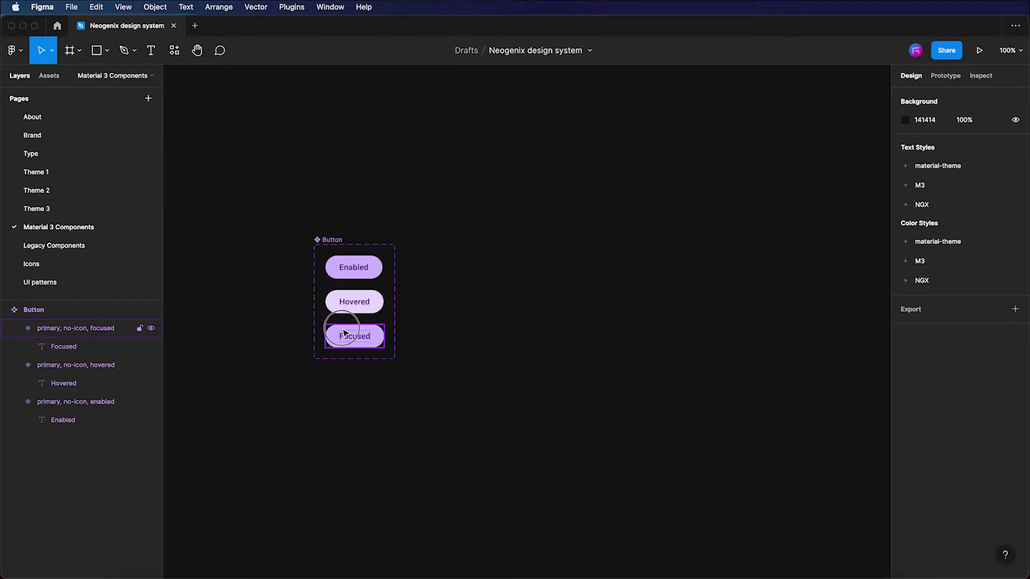
# - Duplicate the Focused variant as a pressed state labelled 'Pressed'
pyautogui.click(346, 336)
pyautogui.hotkey('ctrl', 'd')
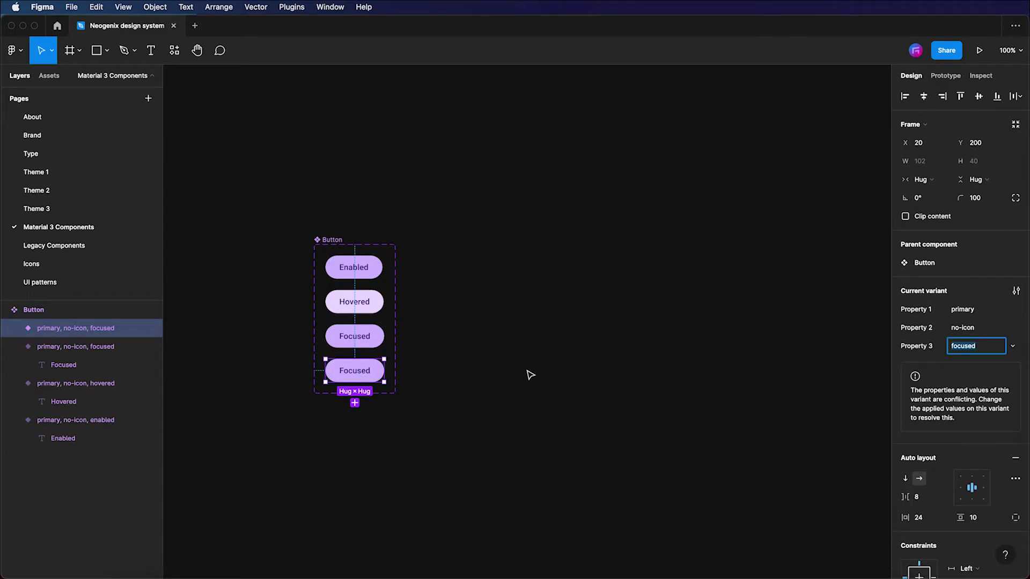
pyautogui.write('pressed')
pyautogui.press('Return')
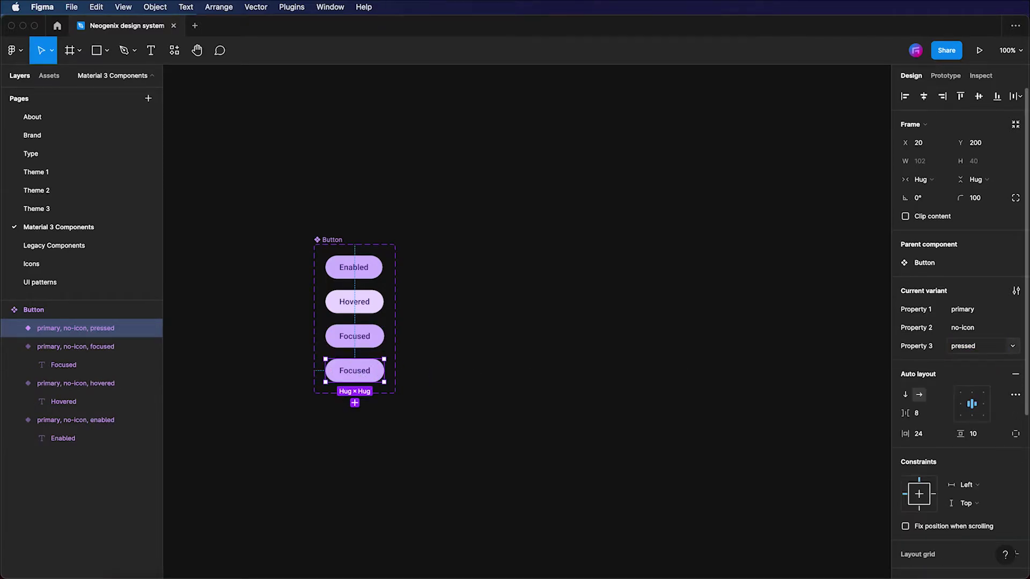
pyautogui.doubleClick(362, 375)
pyautogui.write('Pressed')
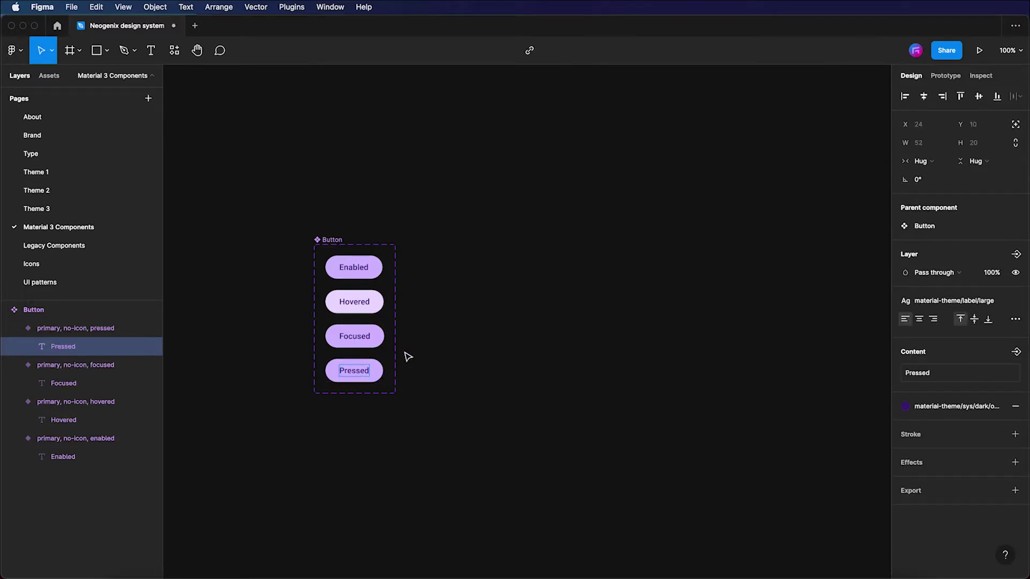
pyautogui.press('Escape')
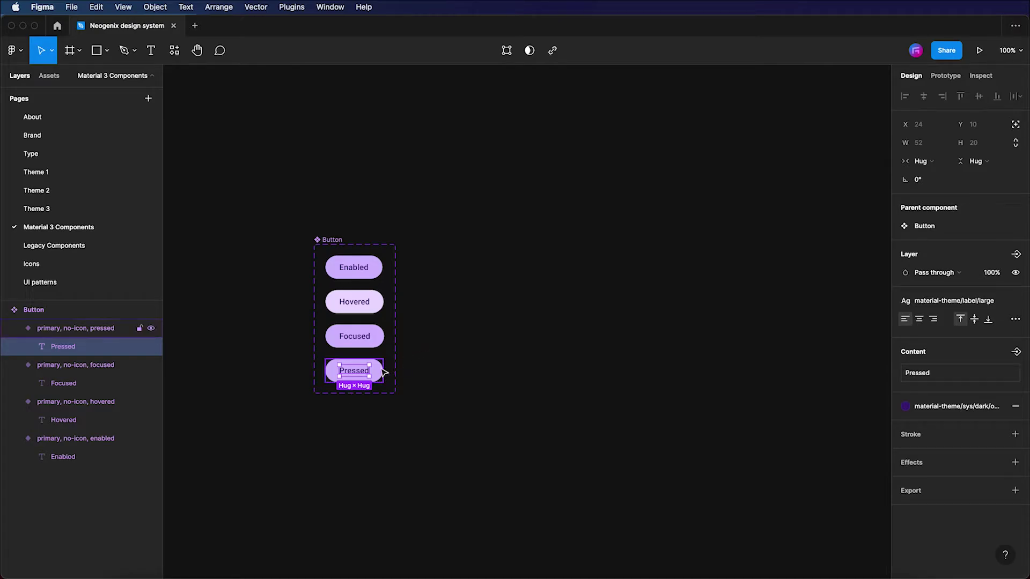
pyautogui.press('Escape')
# - Give the Pressed variant a darker primary60 fill and add another variant copy
pyautogui.scroll(-5, 948, 424)
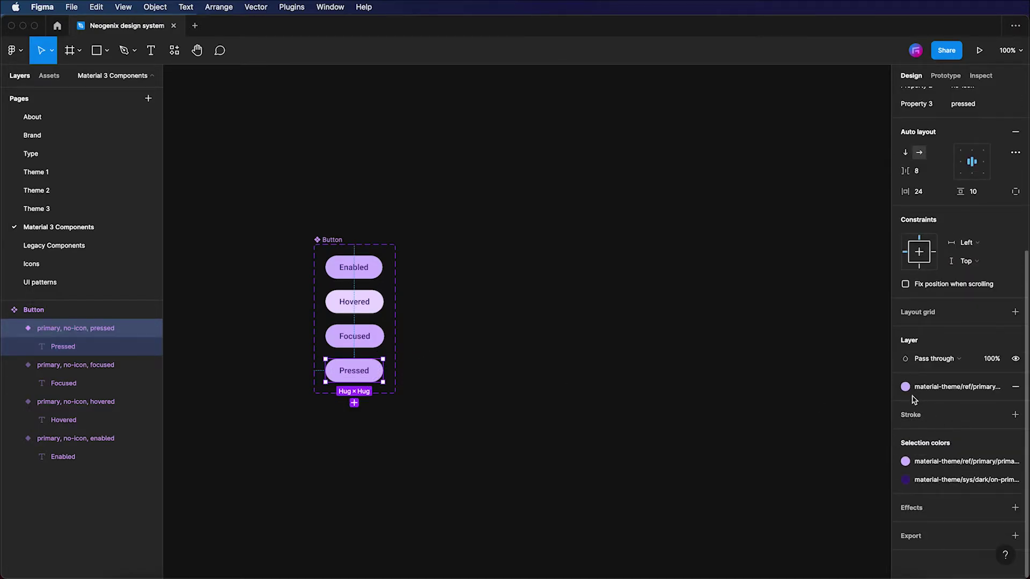
pyautogui.moveTo(946, 388)
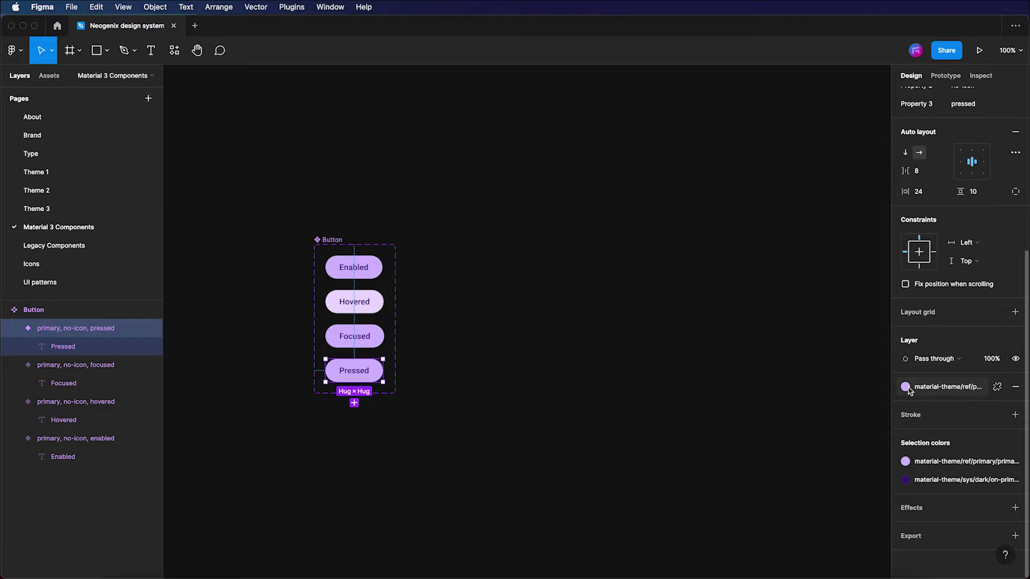
pyautogui.click(907, 387)
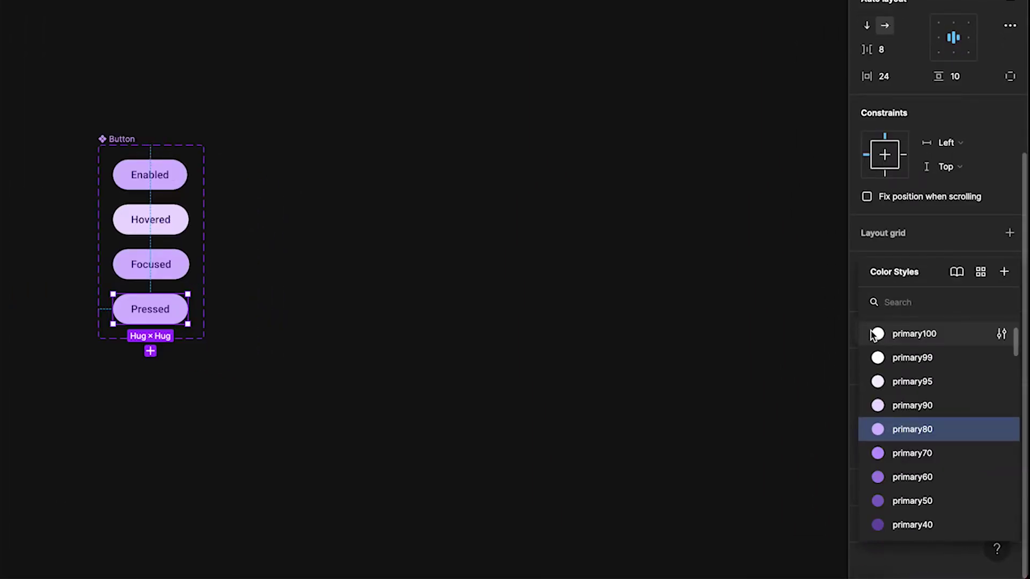
pyautogui.click(915, 478)
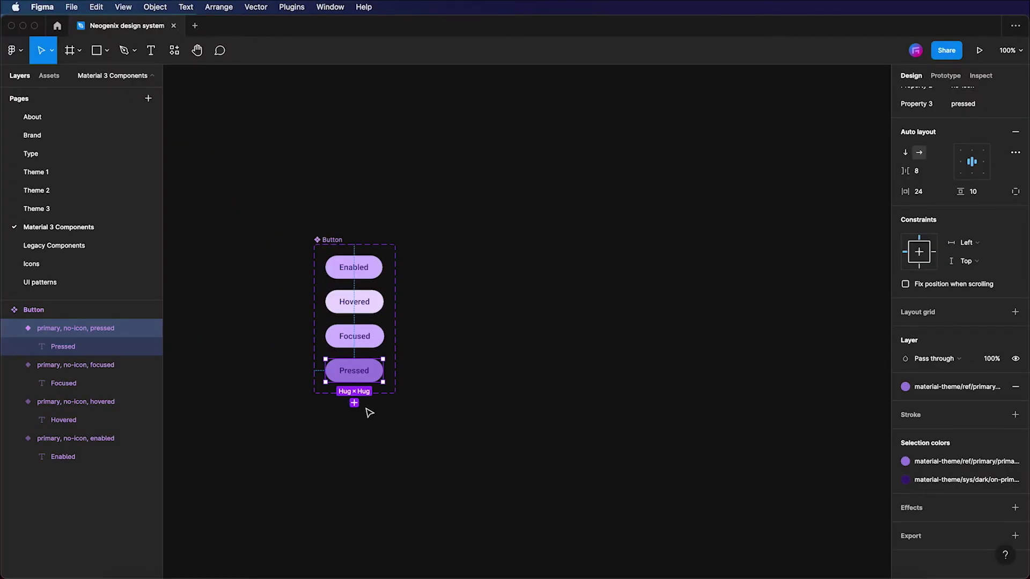
pyautogui.click(355, 404)
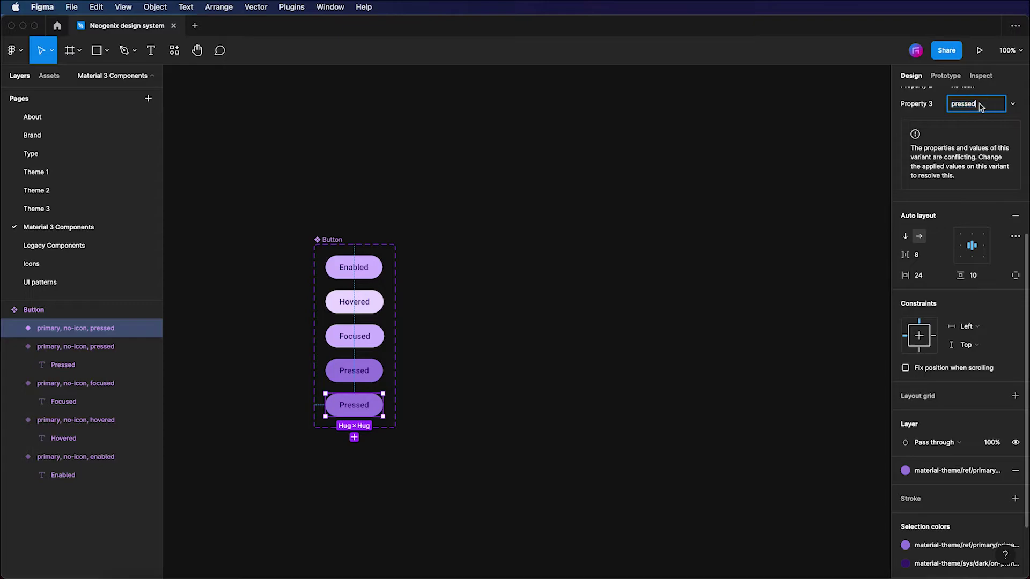
# - Set the new variant's state to disabled and relabel it 'Disabled'
pyautogui.click(941, 101)
pyautogui.write('disabled')
pyautogui.press('Return')
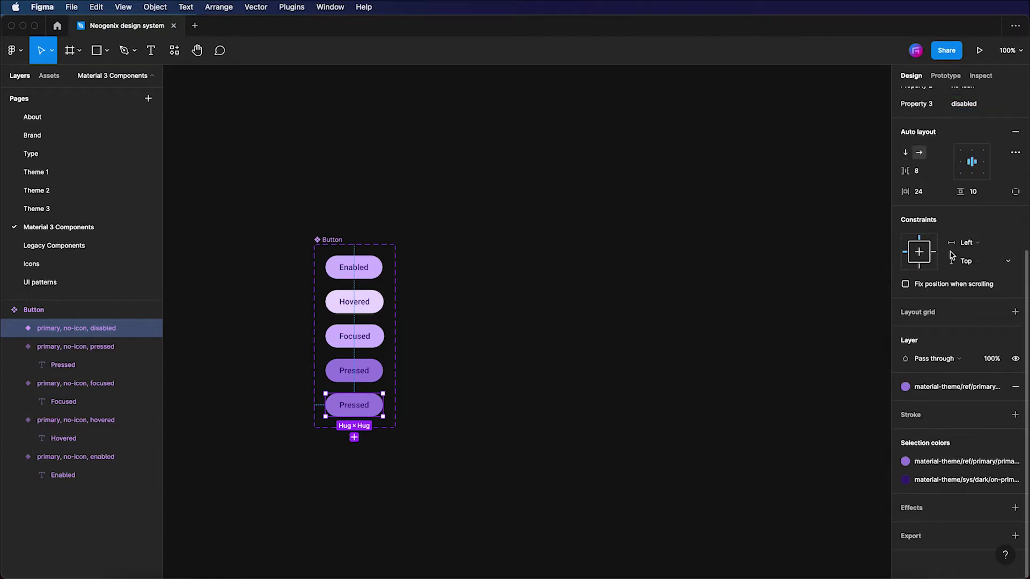
pyautogui.click(354, 411)
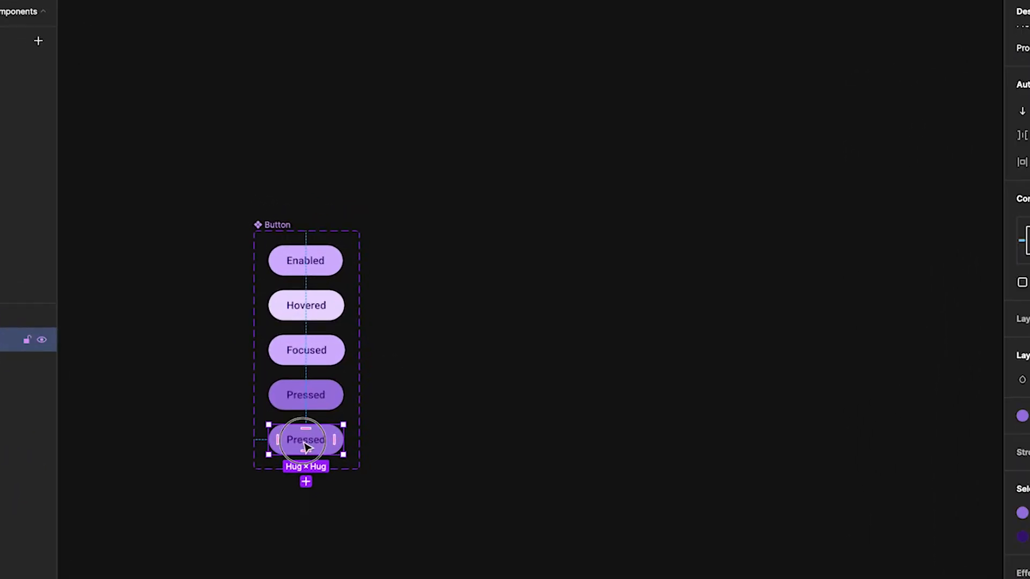
pyautogui.doubleClick(306, 447)
pyautogui.write('Disabled')
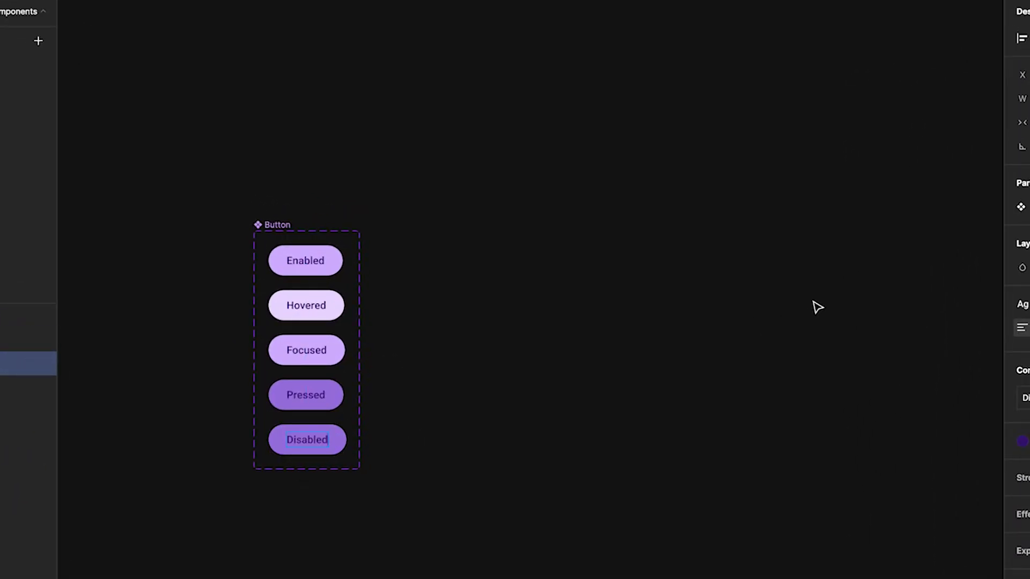
pyautogui.press('Escape')
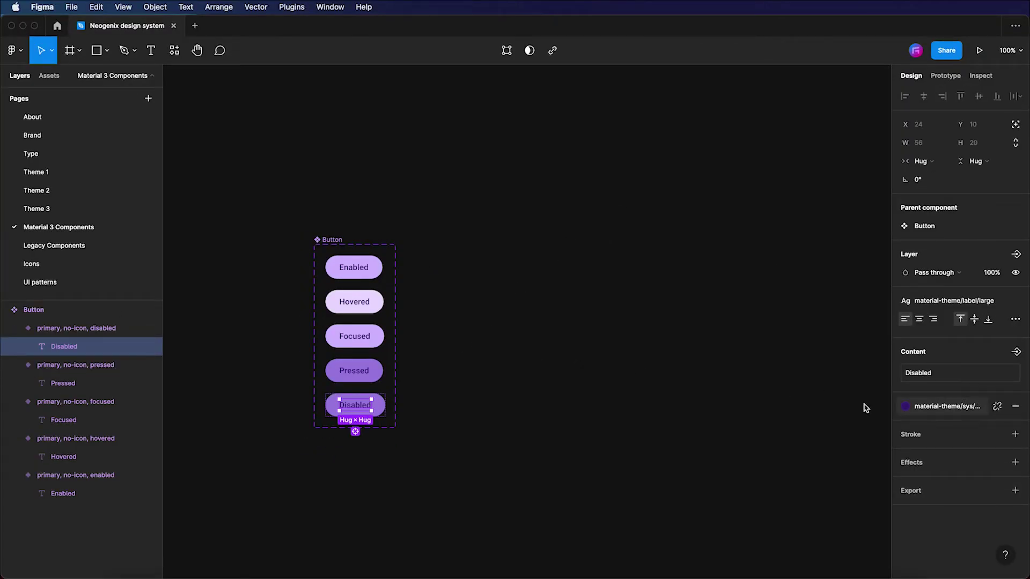
# - Colour the Disabled label with dark on-surface opacity-0.16 and its fill with opacity-0.12
pyautogui.click(907, 408)
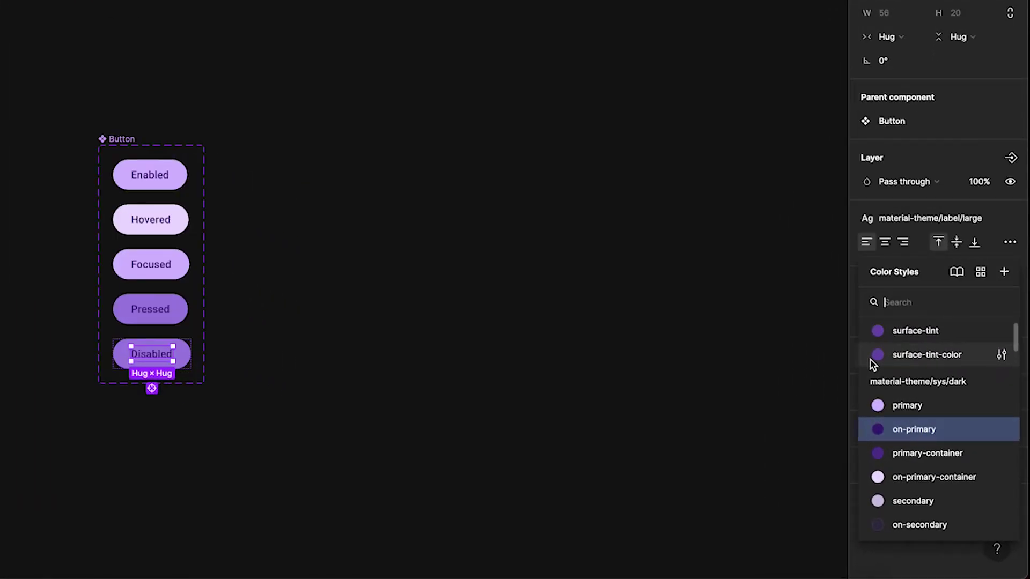
pyautogui.write('dark/on-su')
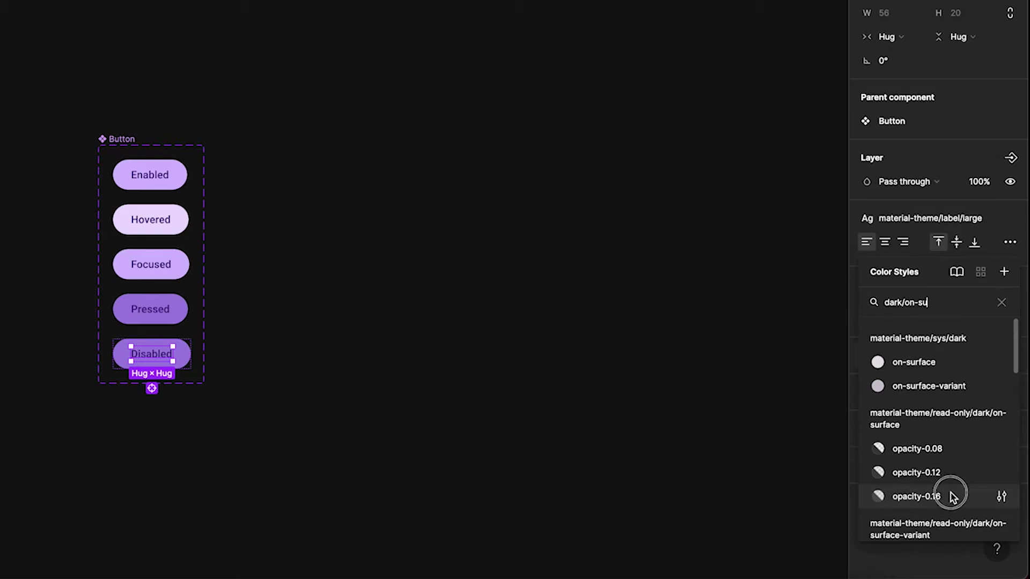
pyautogui.click(950, 496)
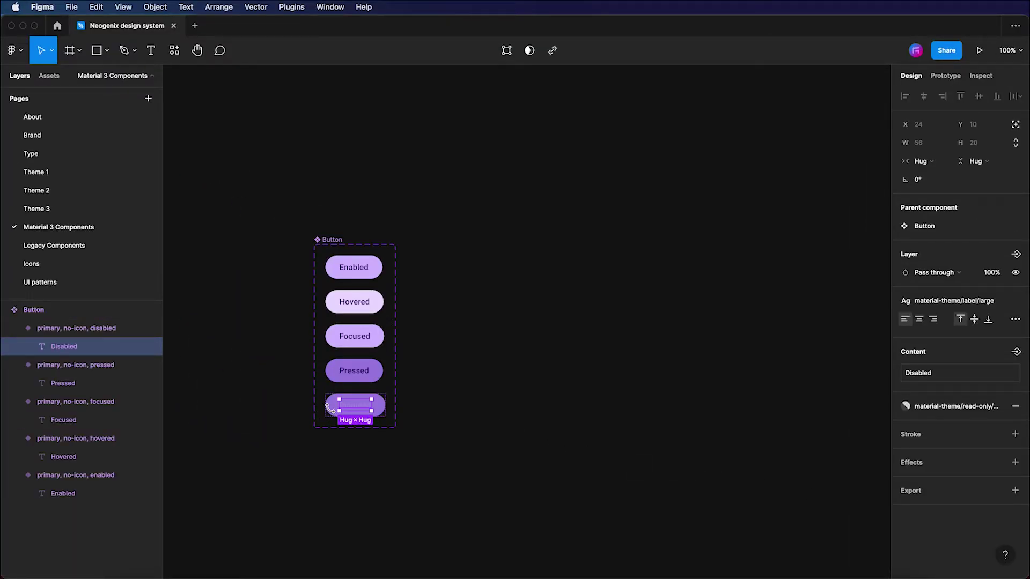
pyautogui.click(329, 412)
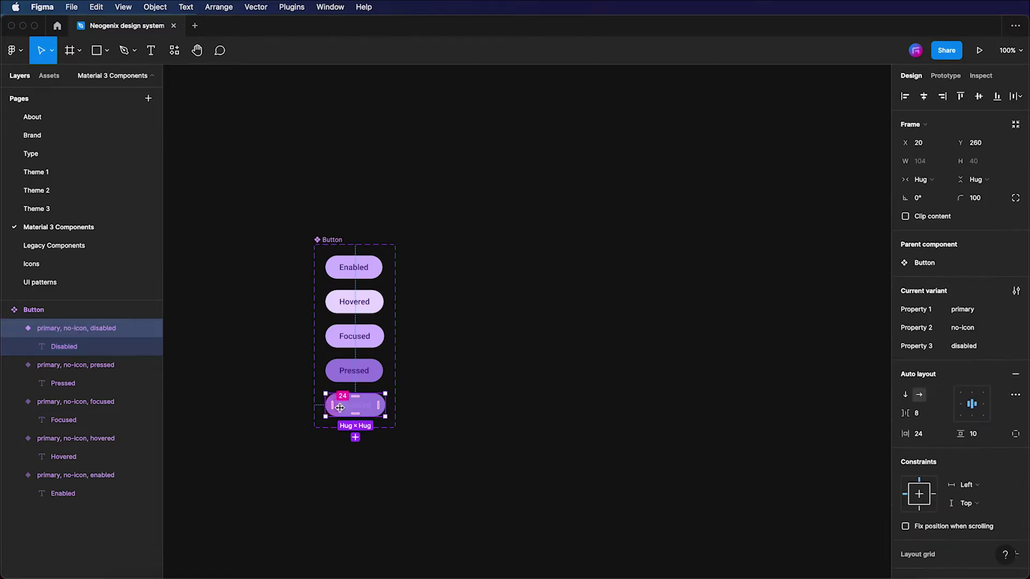
pyautogui.scroll(-5, 984, 465)
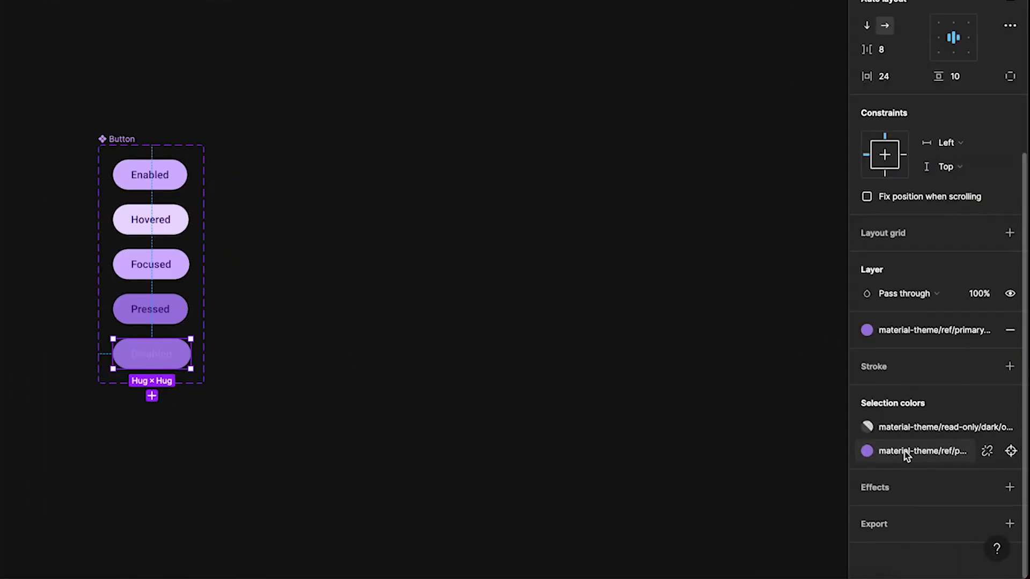
pyautogui.click(867, 331)
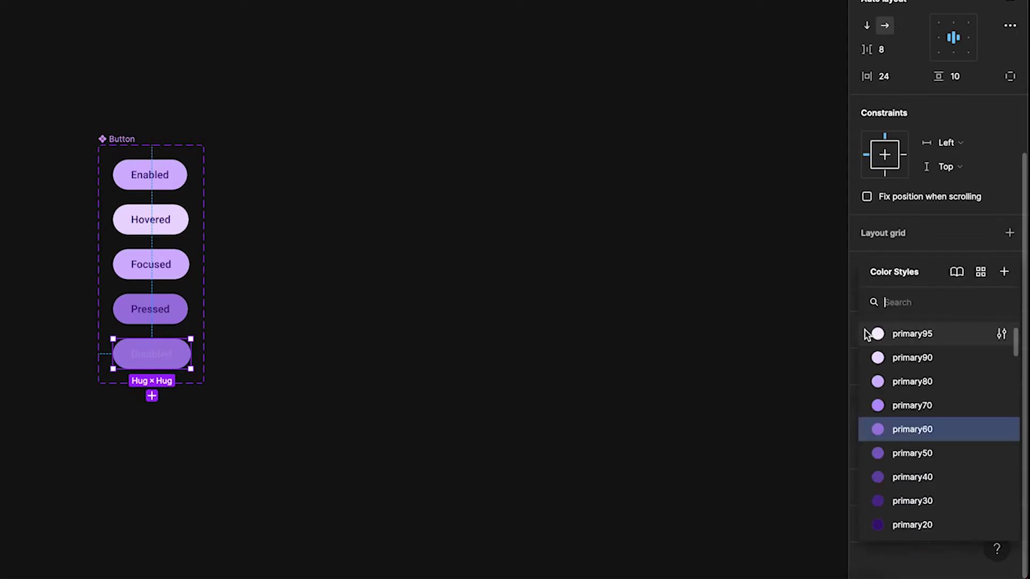
pyautogui.write('dark/on-su')
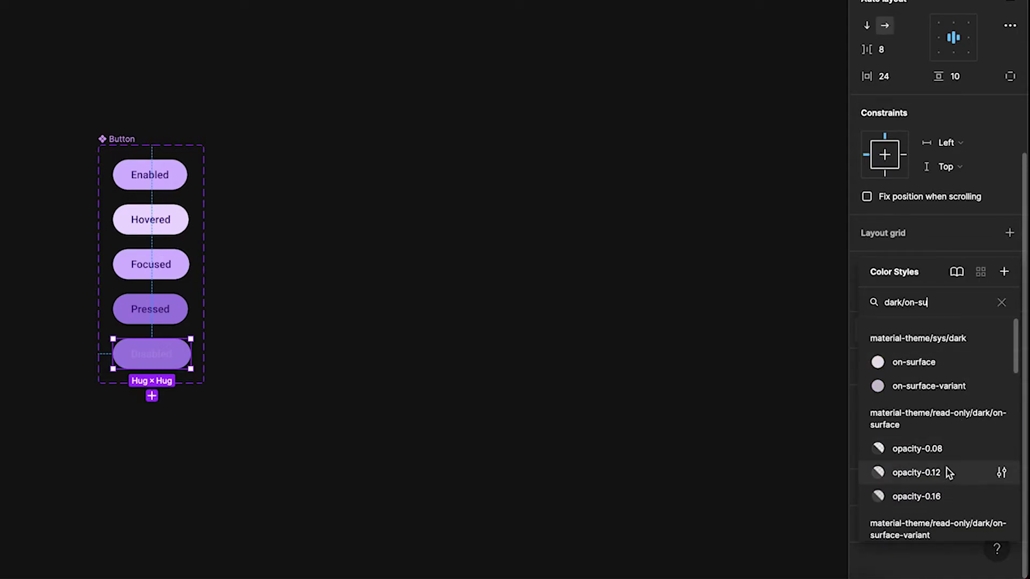
pyautogui.click(948, 453)
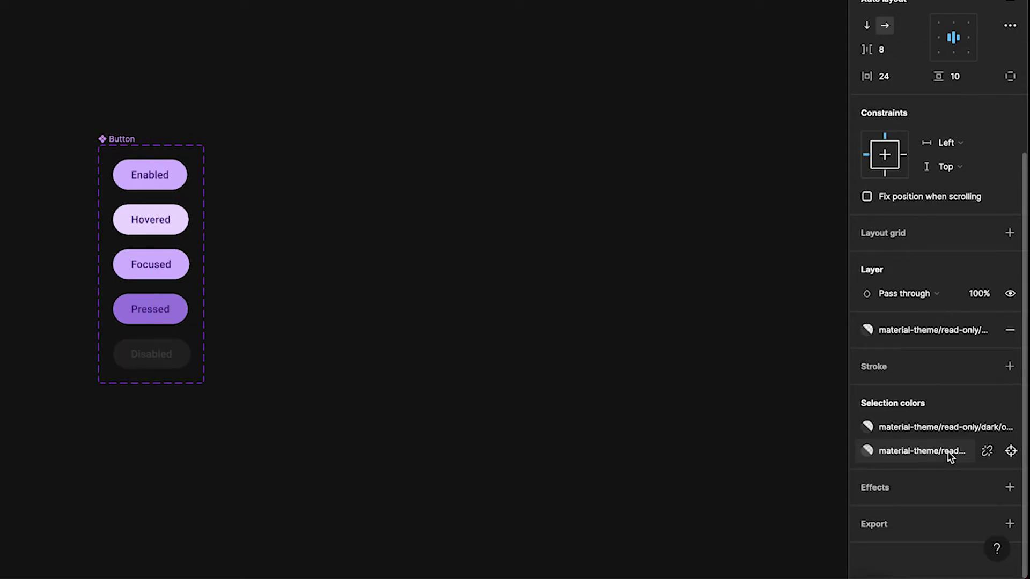
pyautogui.click(382, 221)
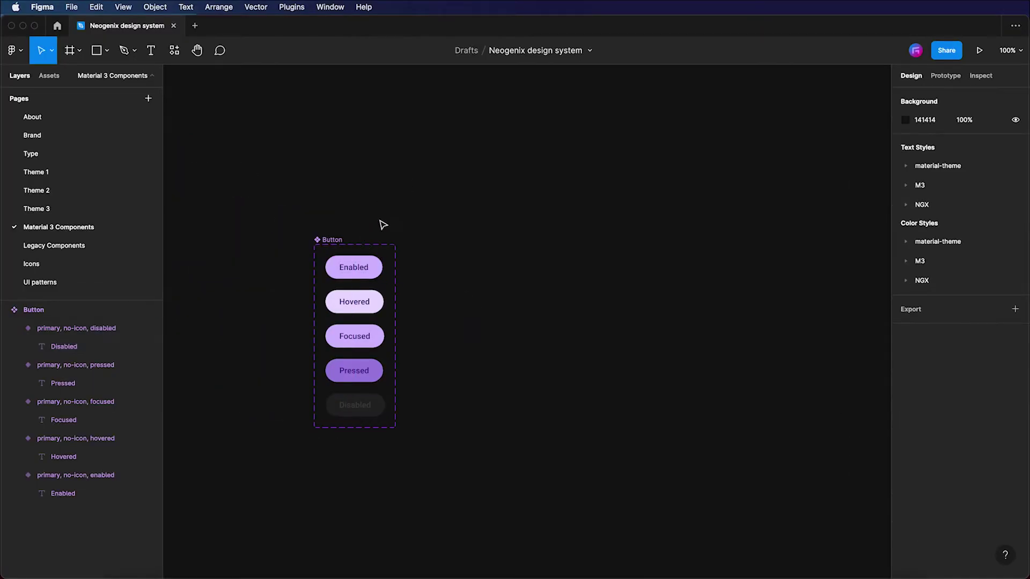
pyautogui.click(344, 243)
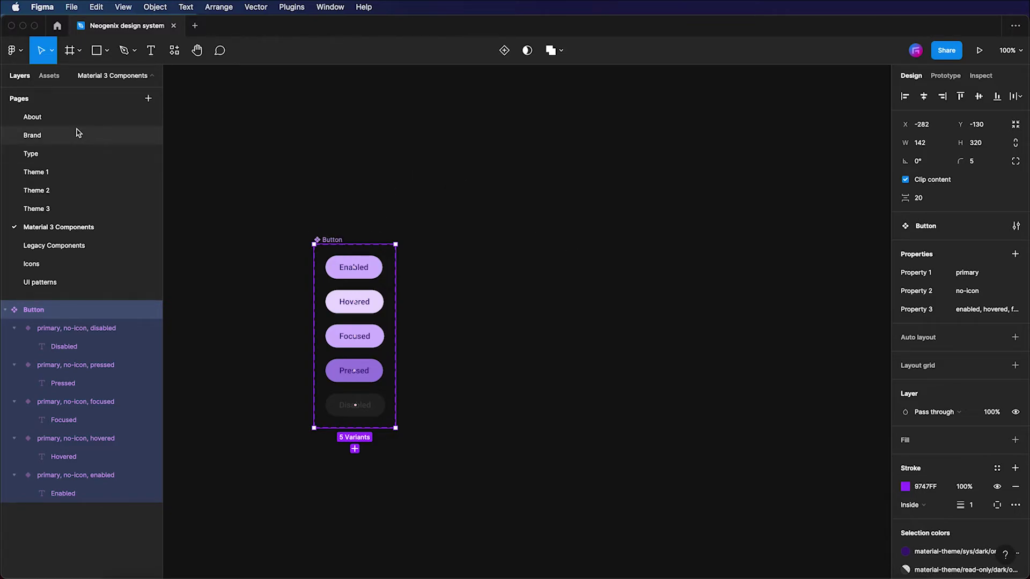
pyautogui.click(50, 76)
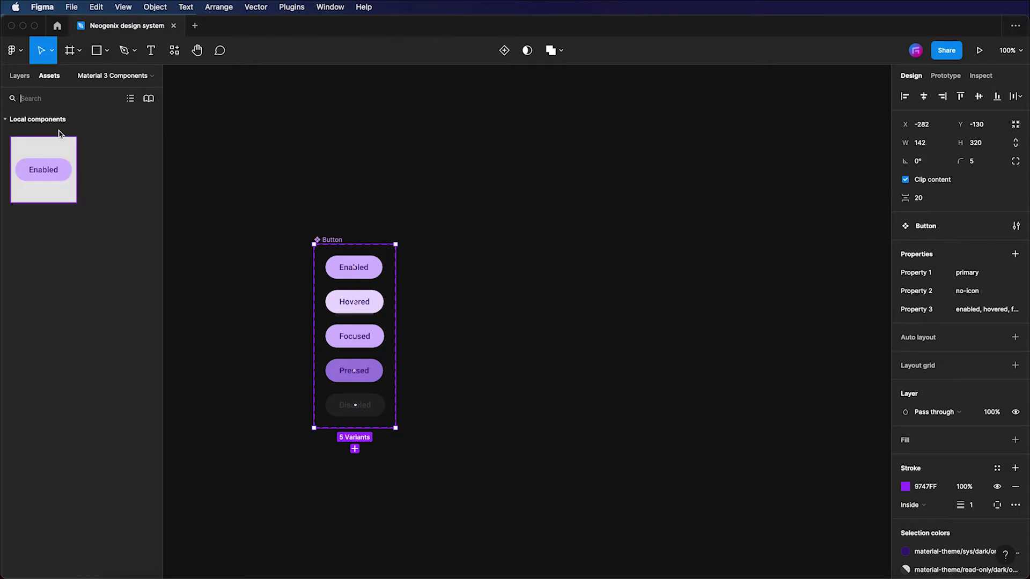
pyautogui.moveTo(57, 146); pyautogui.dragTo(472, 317)
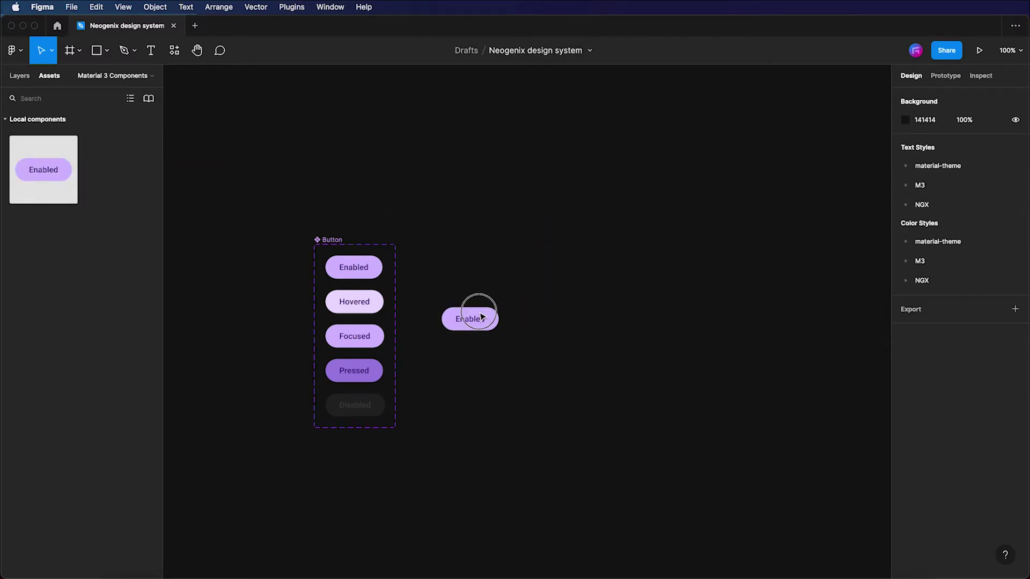
pyautogui.click(609, 304)
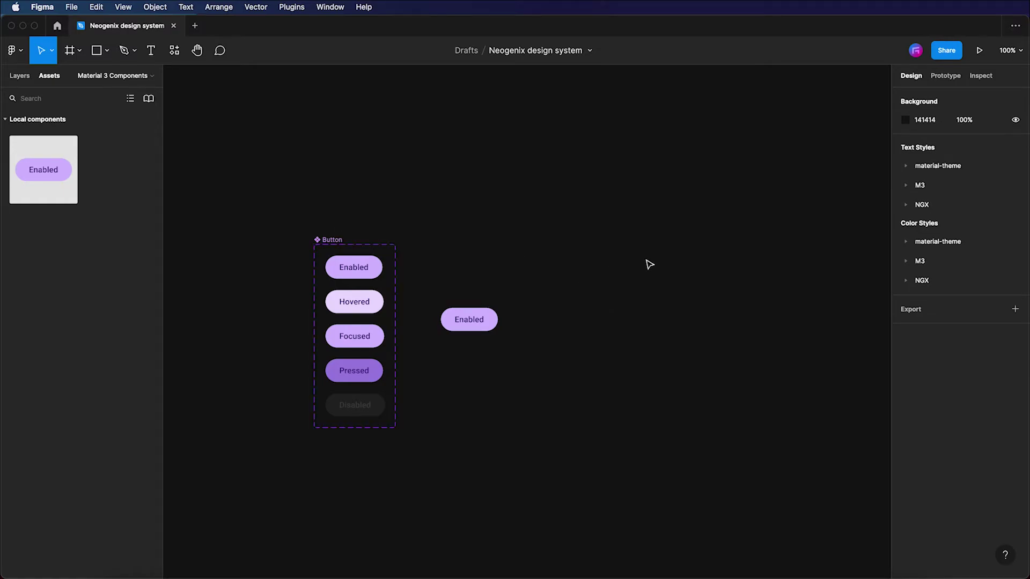
pyautogui.hscroll(3, 644, 261)
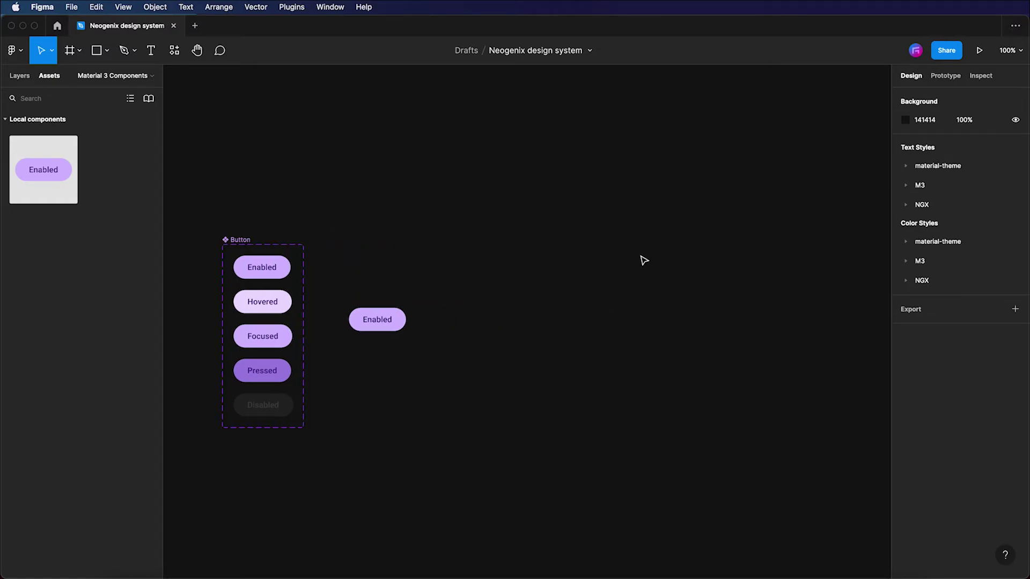
pyautogui.click(400, 320)
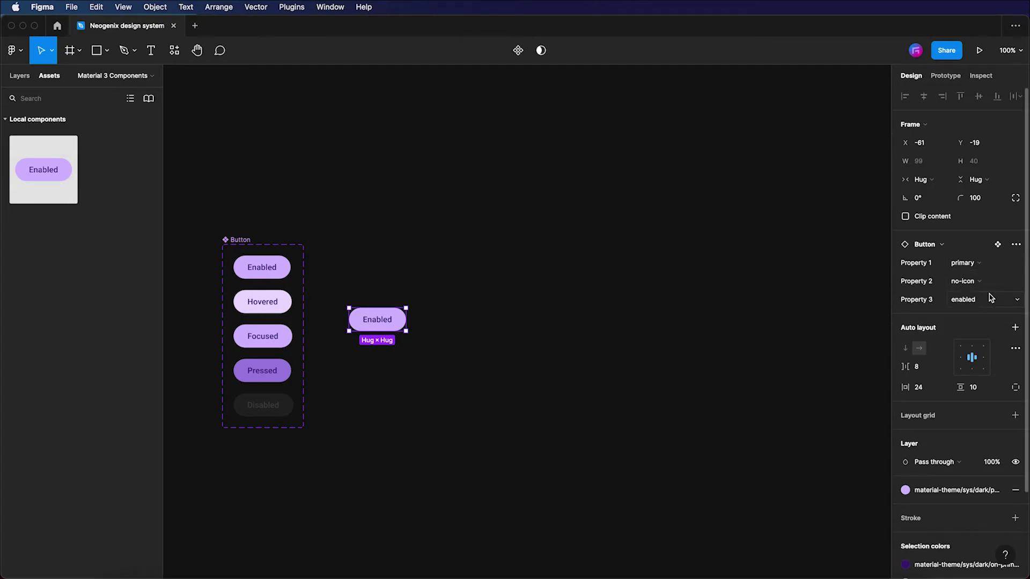
pyautogui.click(1020, 301)
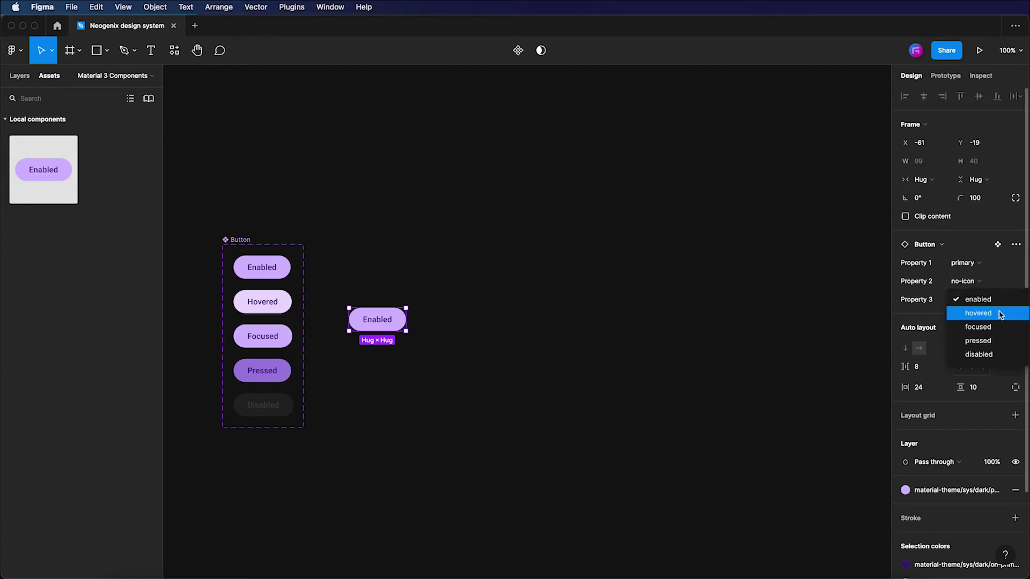
pyautogui.click(1001, 314)
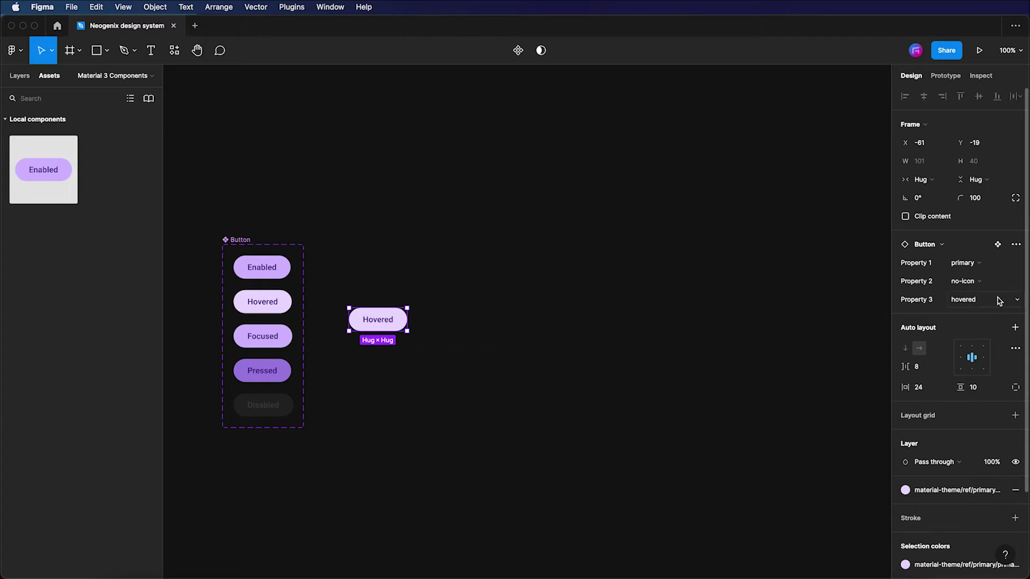
pyautogui.click(1015, 303)
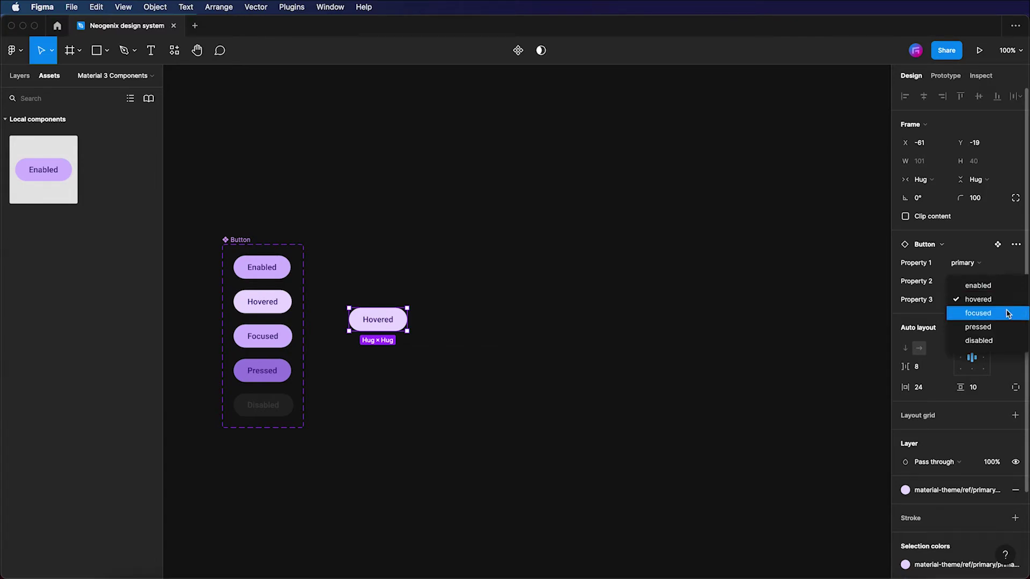
pyautogui.click(1007, 314)
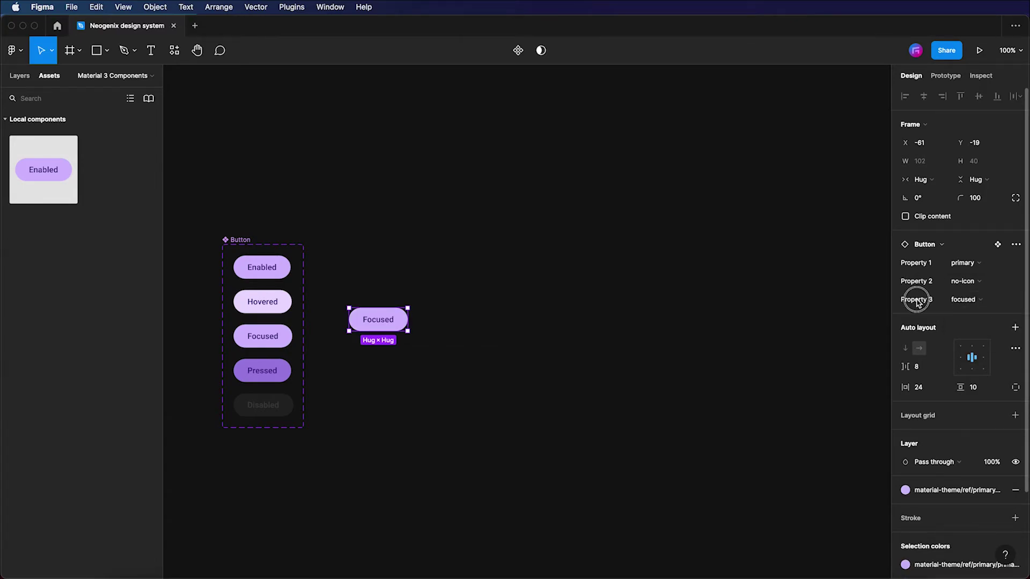
pyautogui.click(977, 299)
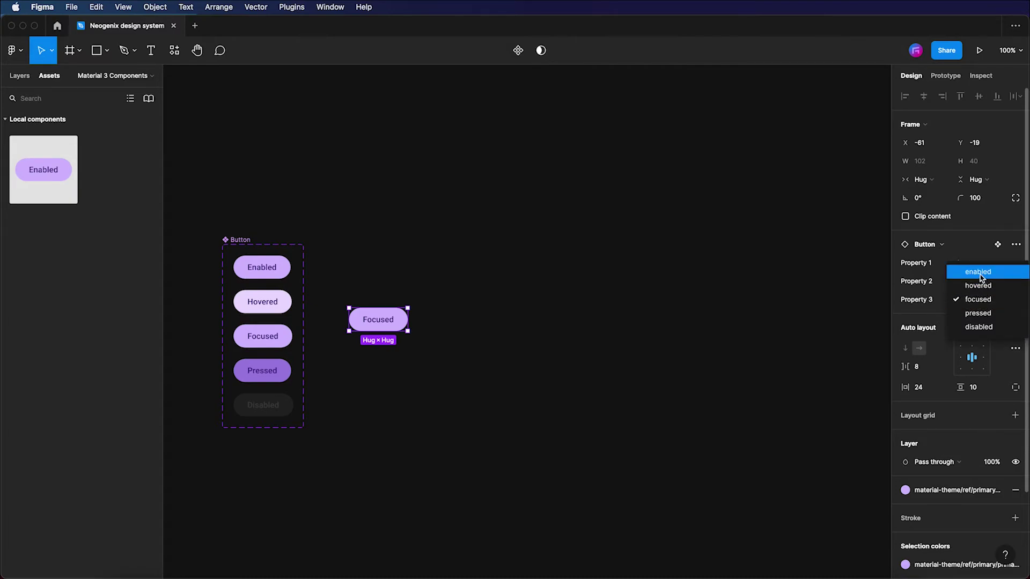
pyautogui.click(978, 271)
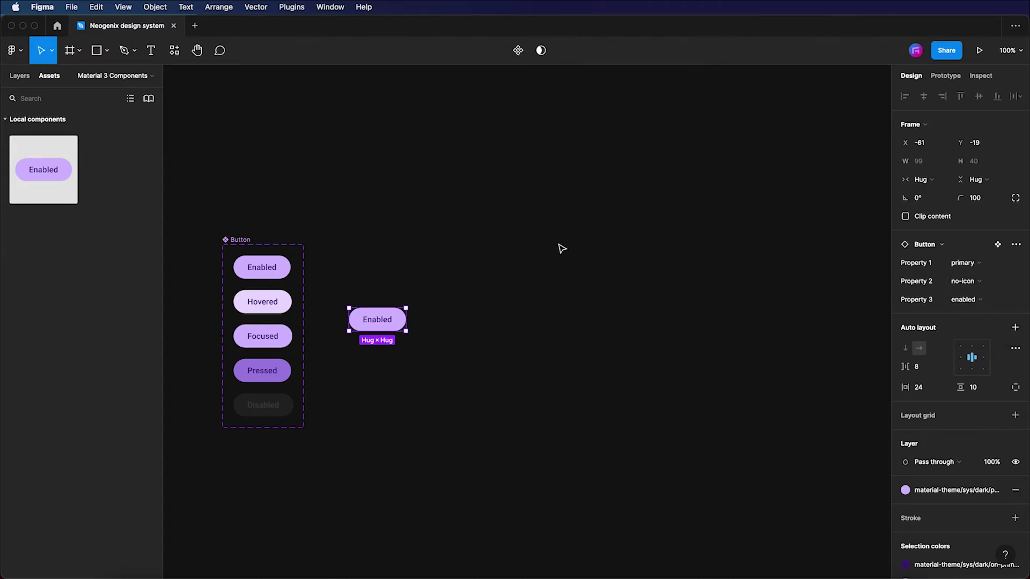
pyautogui.click(607, 209)
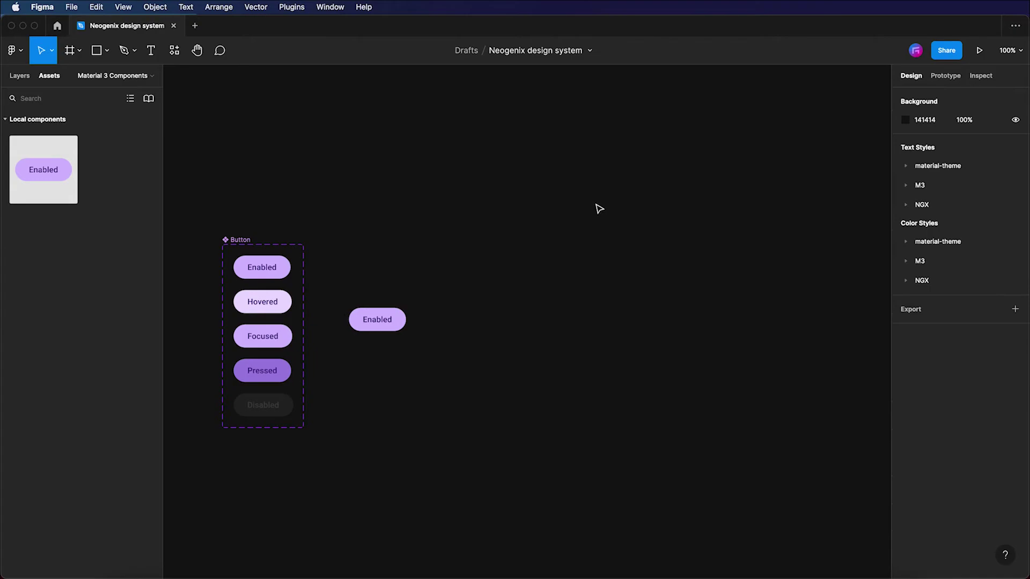
# - Launch the Material Theme Builder plugin with M3 as current theme and select the Button component set
pyautogui.click(297, 7)
pyautogui.click(317, 21)
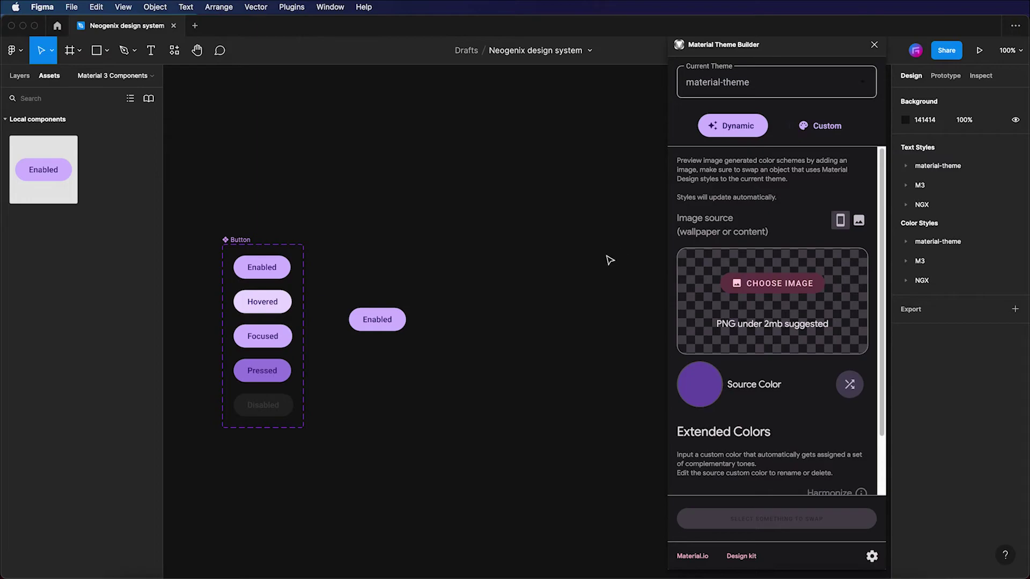
pyautogui.click(834, 88)
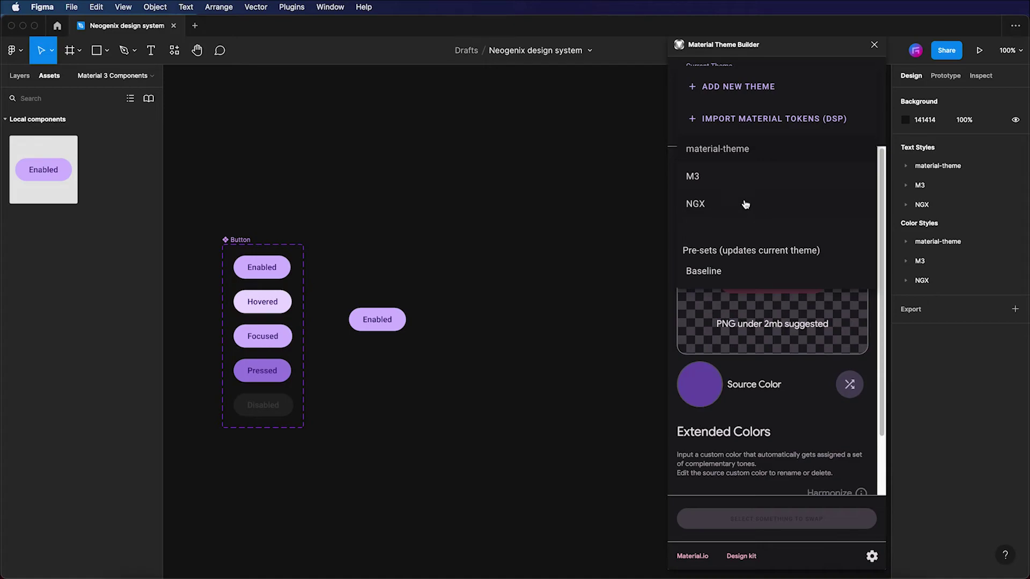
pyautogui.click(731, 183)
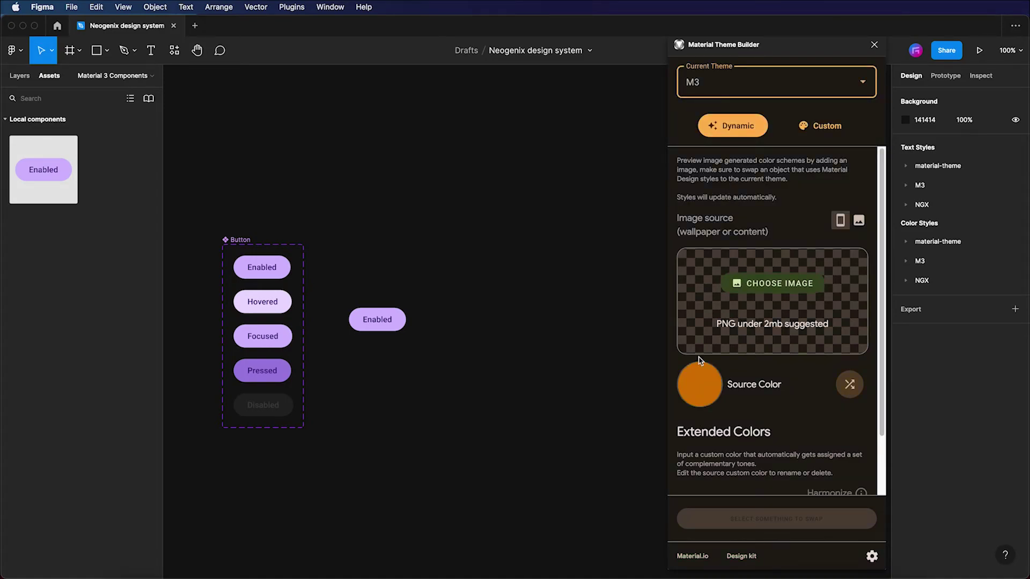
pyautogui.click(244, 244)
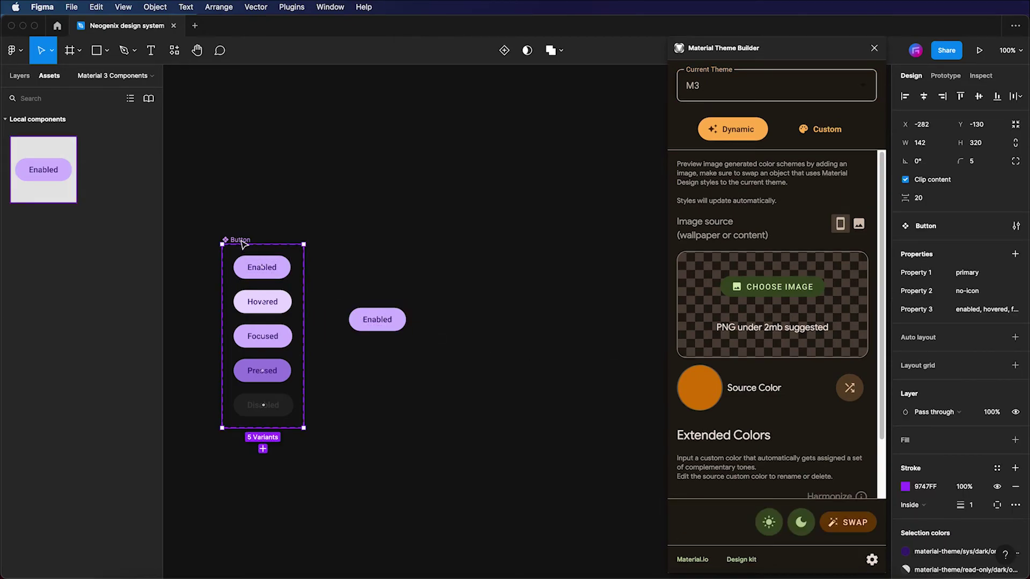
# - Recolour the Button set with the M3 theme and preview it in light and dark modes
pyautogui.click(858, 520)
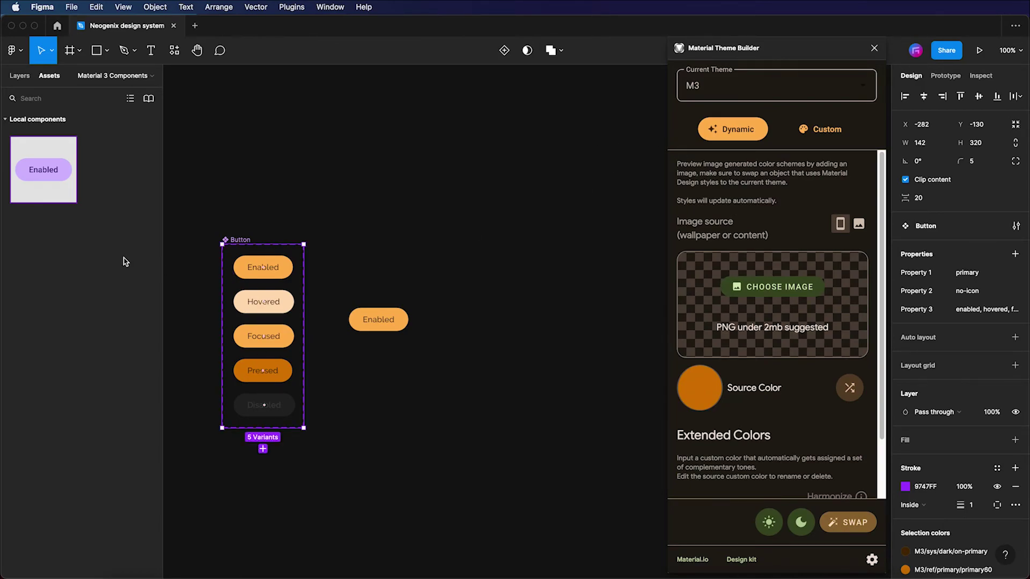
pyautogui.click(769, 524)
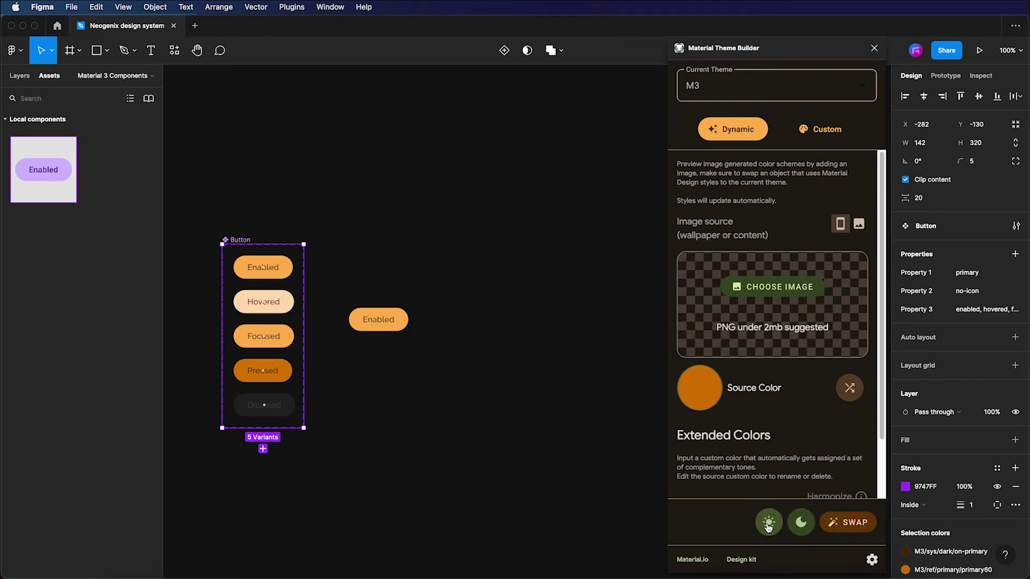
pyautogui.click(801, 524)
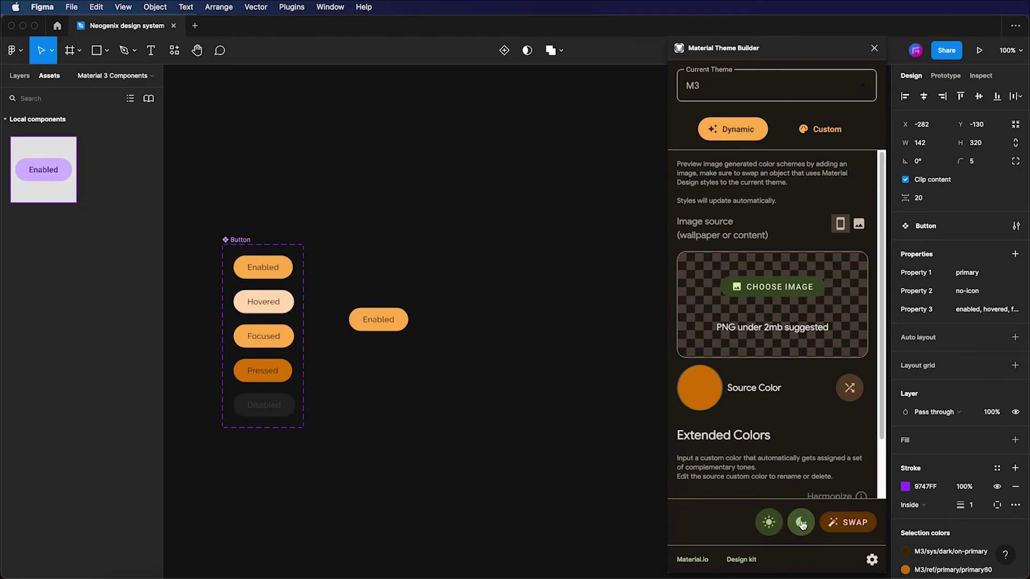
# - Swap the Button set to the NGX theme and preview it in light and dark modes
pyautogui.click(742, 91)
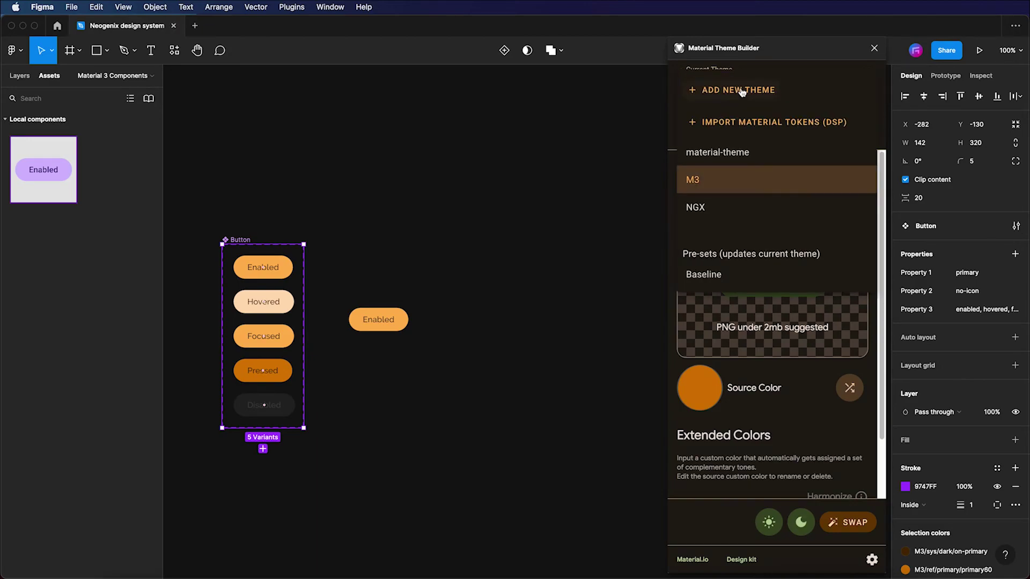
pyautogui.click(738, 215)
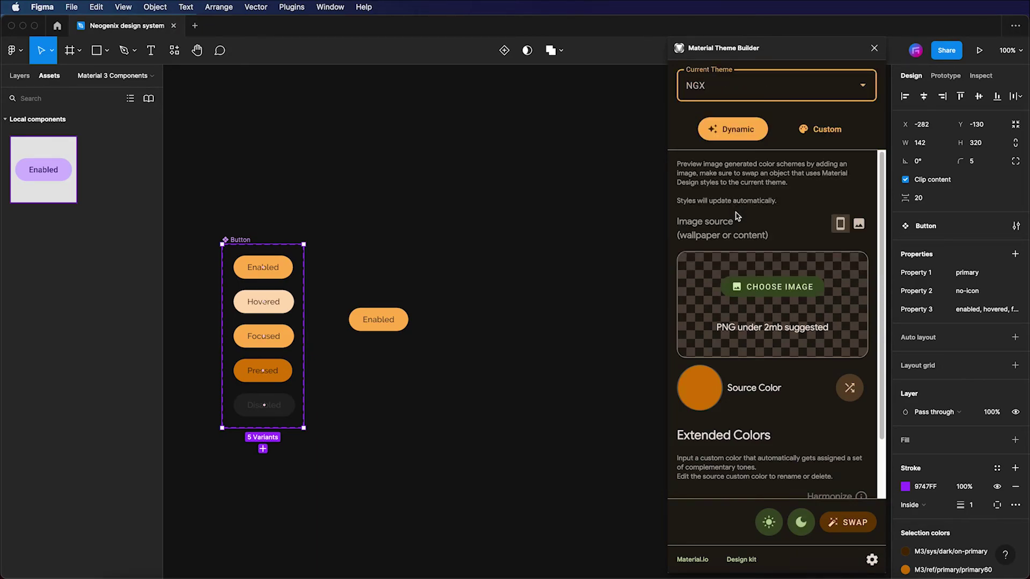
pyautogui.click(847, 529)
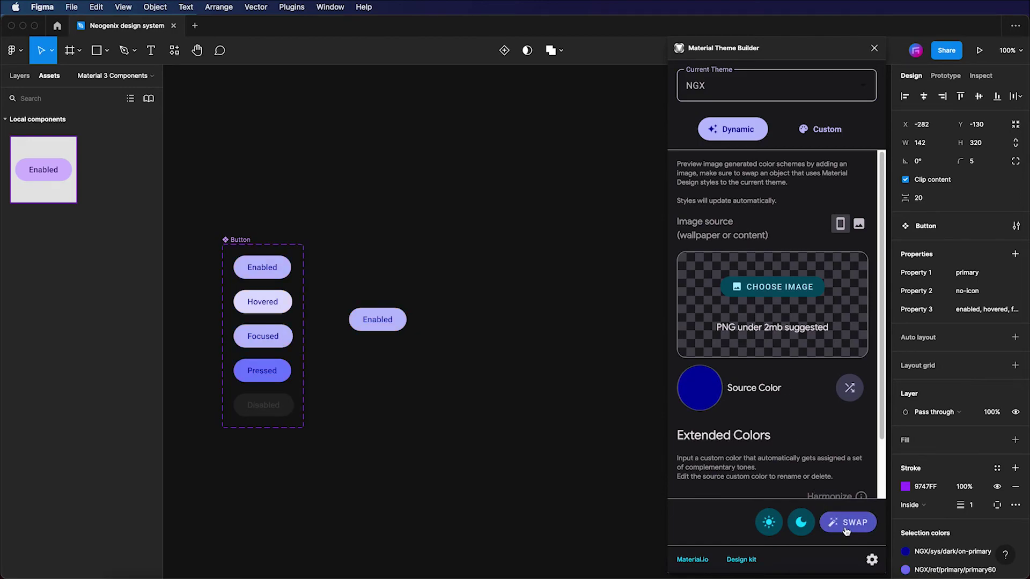
pyautogui.click(772, 524)
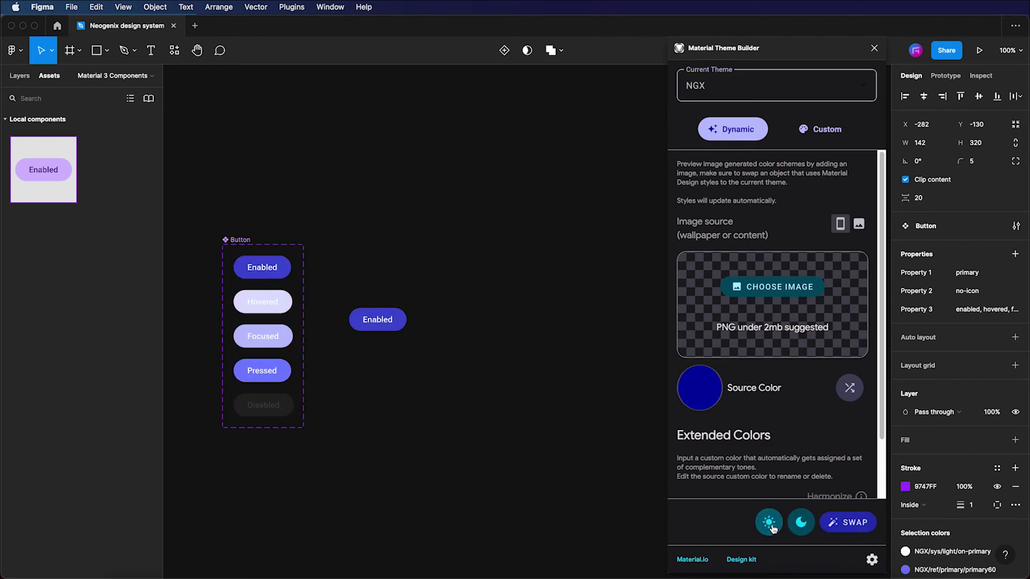
pyautogui.click(801, 523)
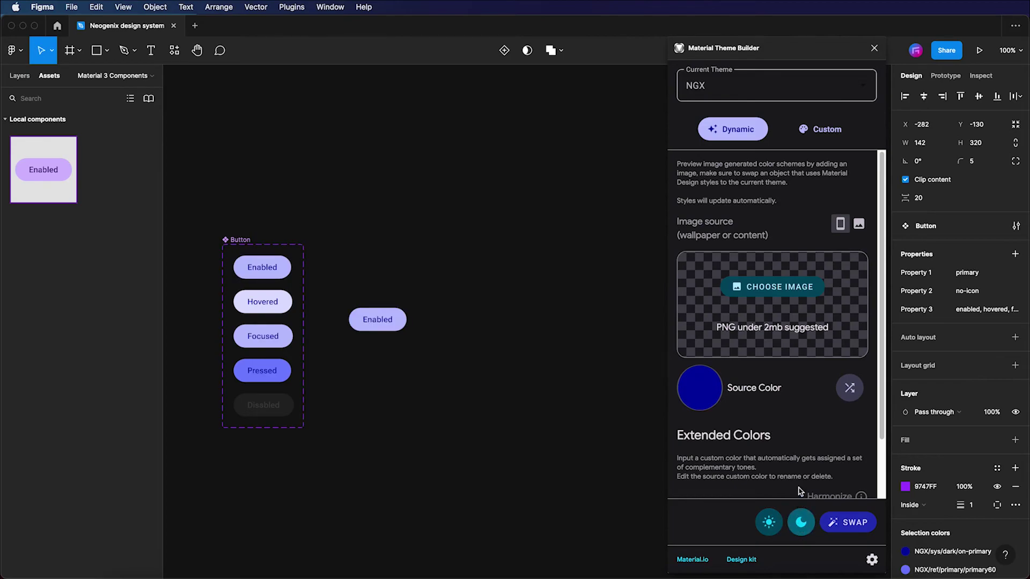
# - Make material-theme current again and swap to restore the buttons' original colours
pyautogui.click(810, 91)
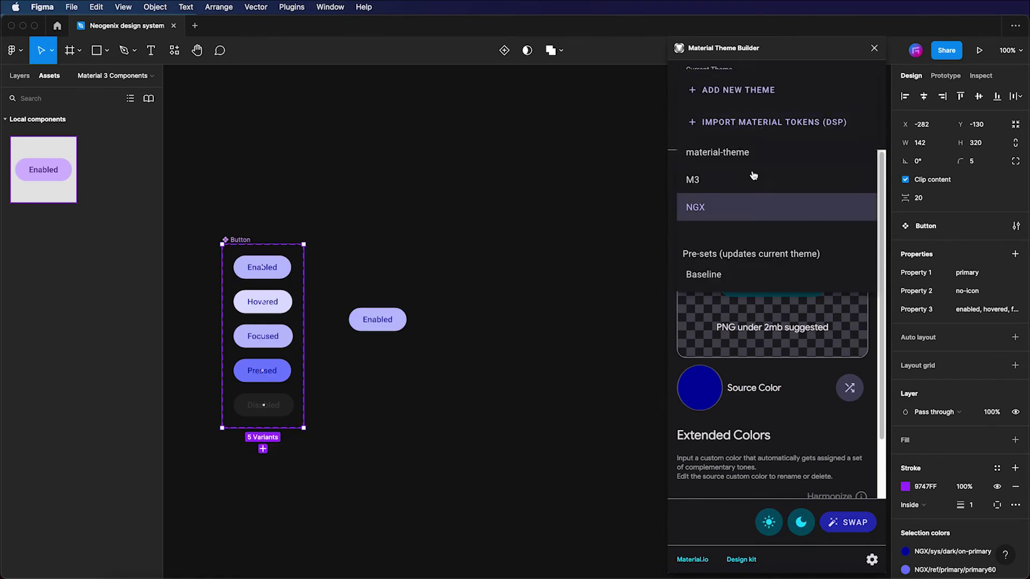
pyautogui.click(749, 154)
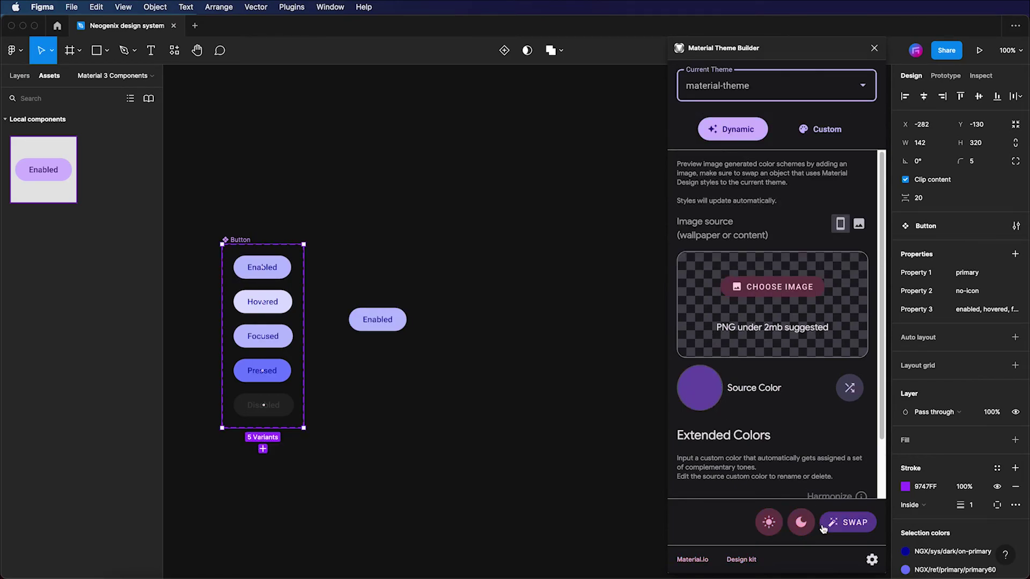
pyautogui.click(844, 525)
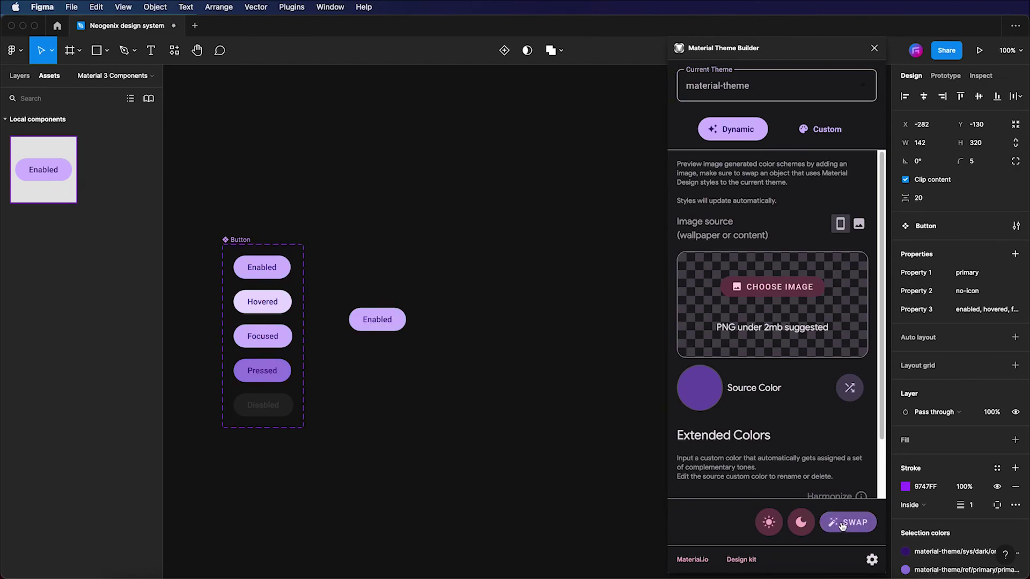